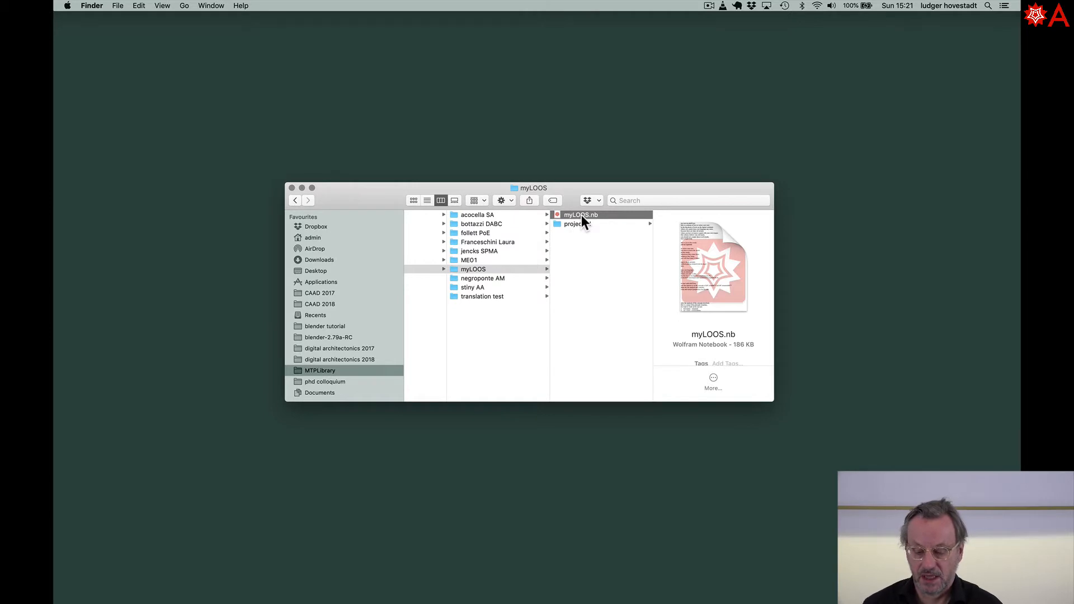
Open the myLOOS.nb notebook and expand its scenographia section to read the introductory text
double_click(582, 215)
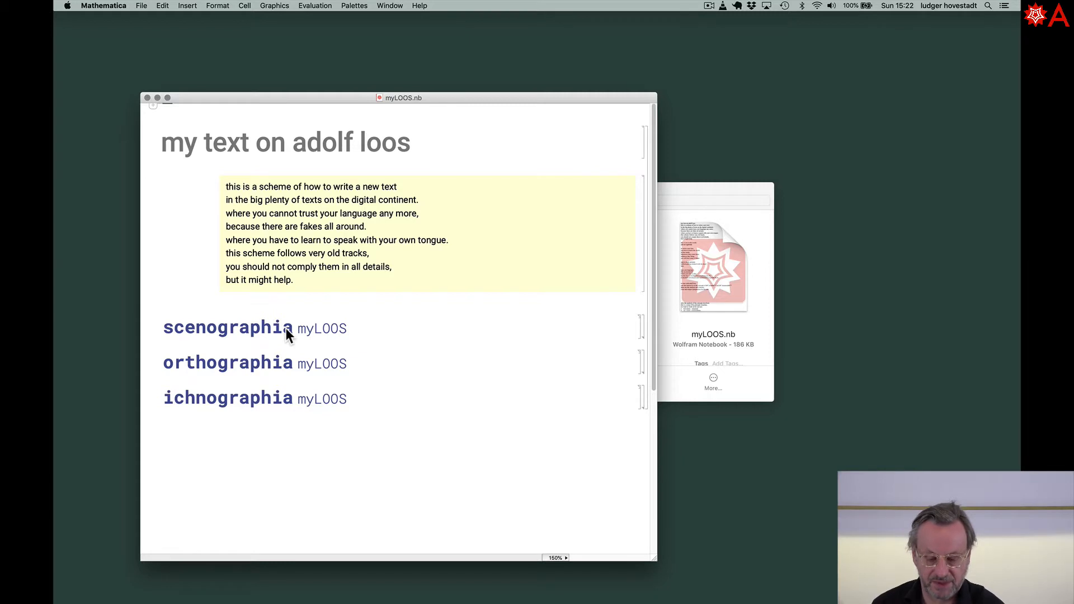
scroll(285, 330, down, 5)
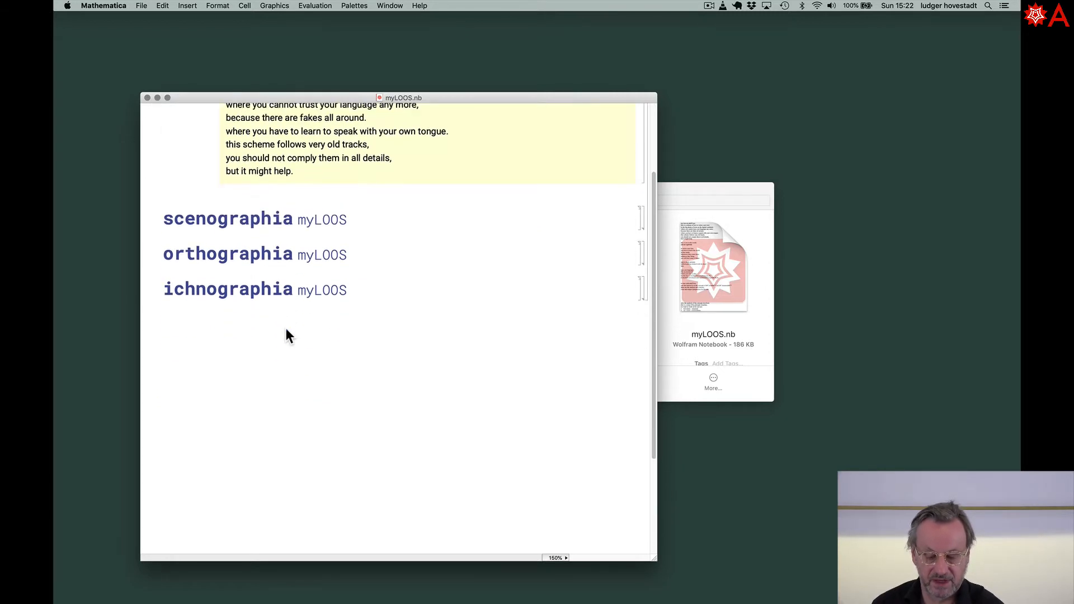
double_click(285, 217)
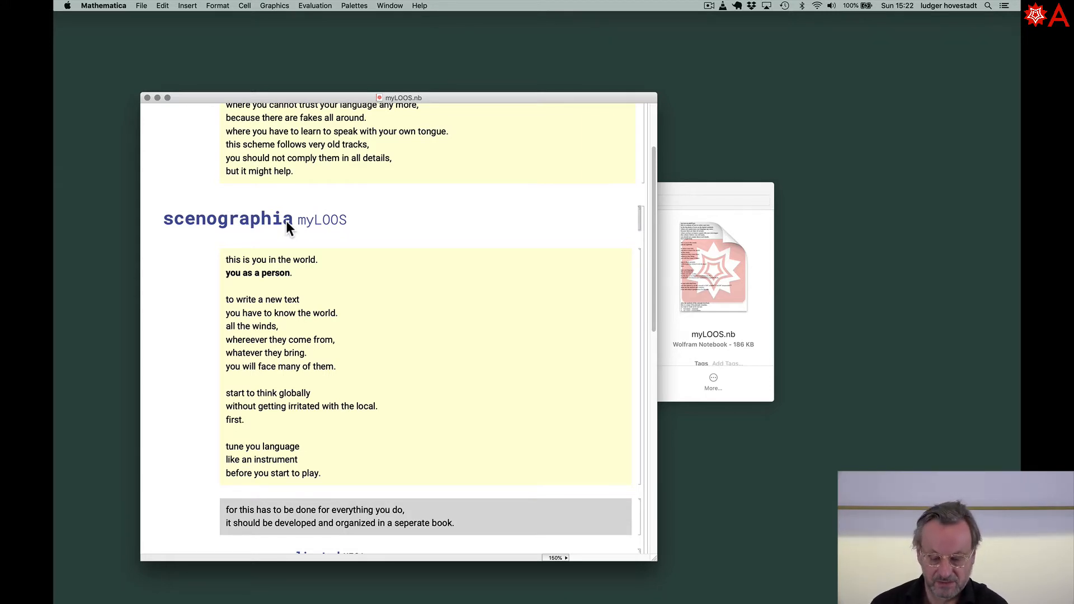
scroll(287, 220, down, 5)
scroll(287, 220, up, 3)
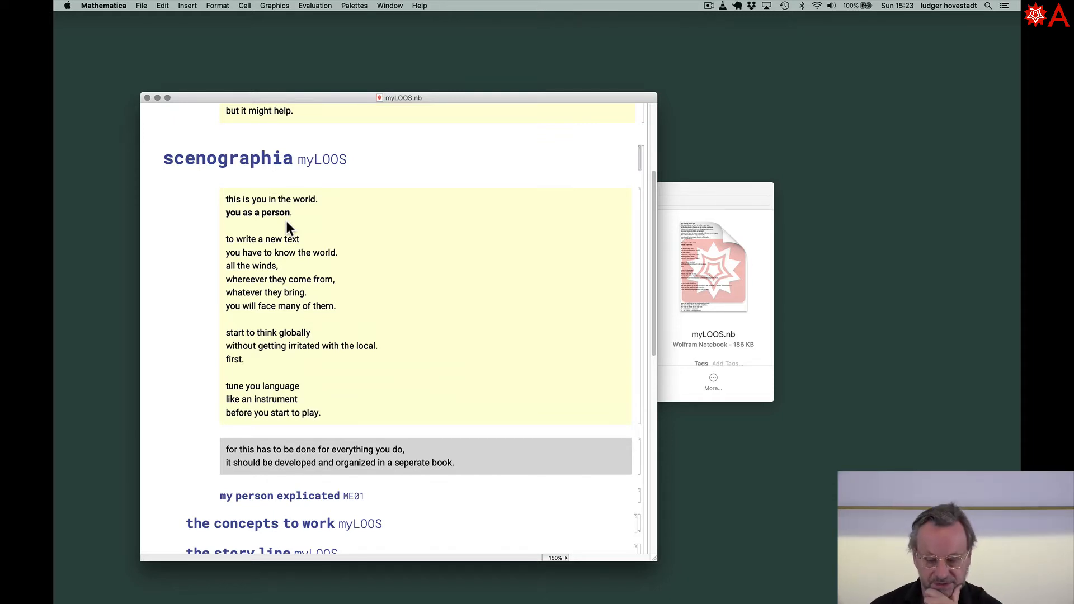
scroll(287, 222, down, 2)
scroll(286, 222, up, 1)
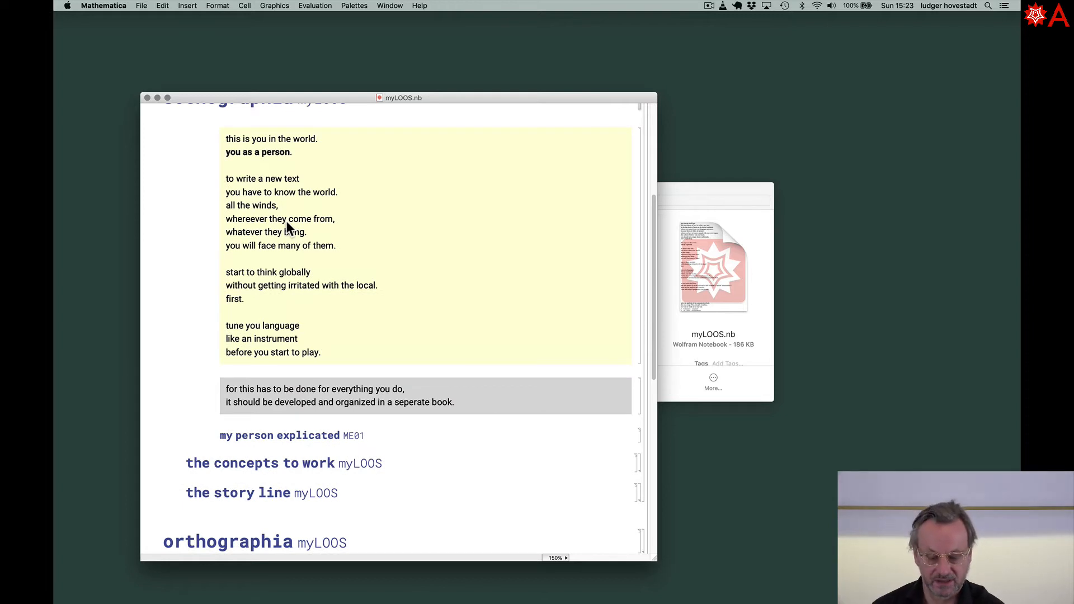
Open the linked "my person explicated" ME01 notebook, placed over the myLOOS notebook, and expand its analysis section
click(320, 435)
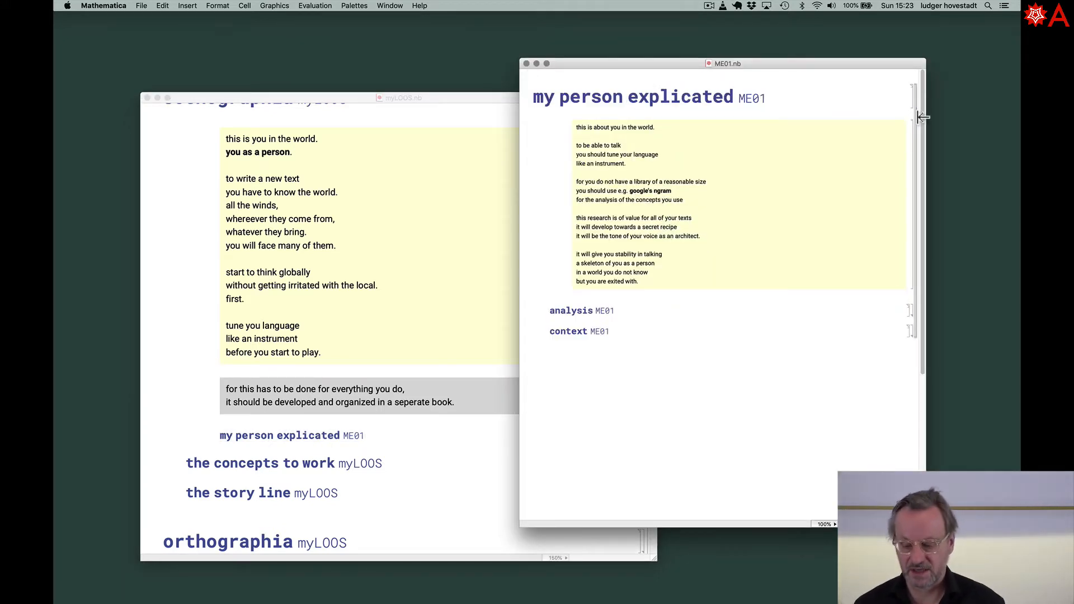
drag(842, 62, 421, 44)
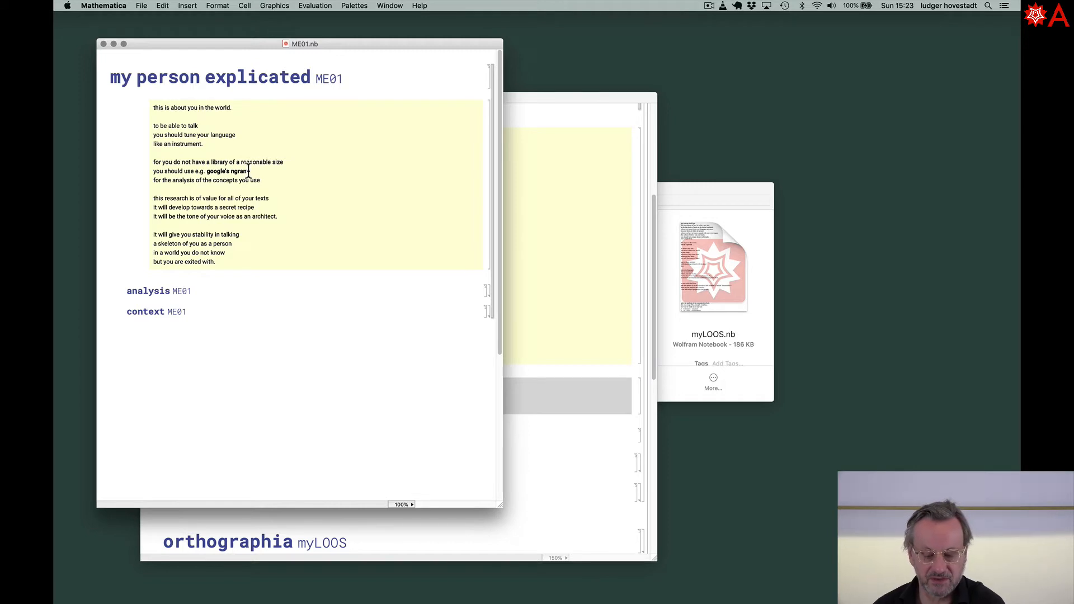
double_click(182, 289)
scroll(183, 288, down, 3)
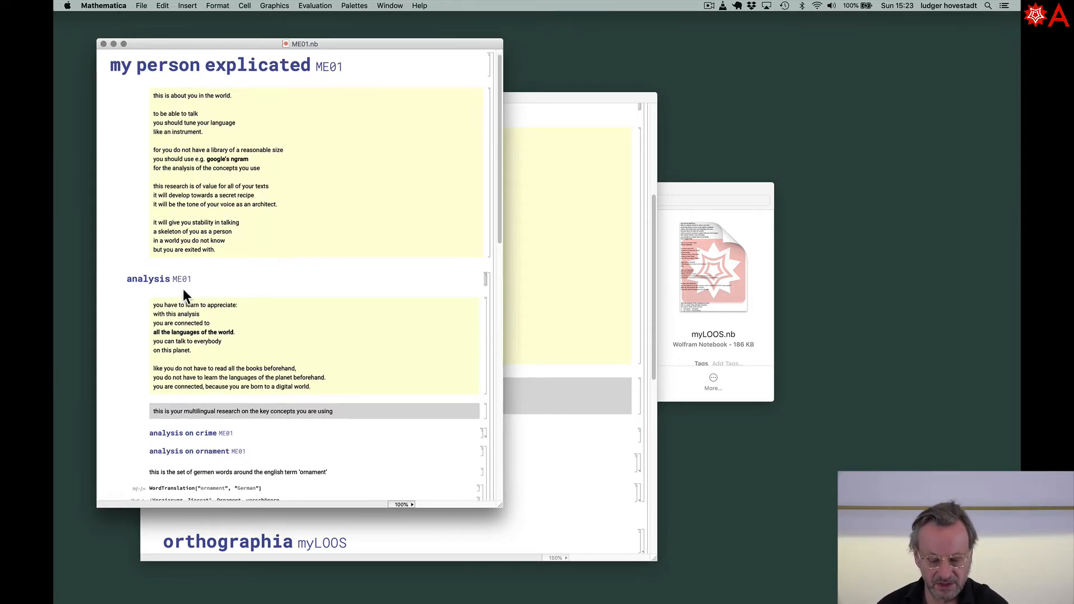
scroll(183, 288, up, 1)
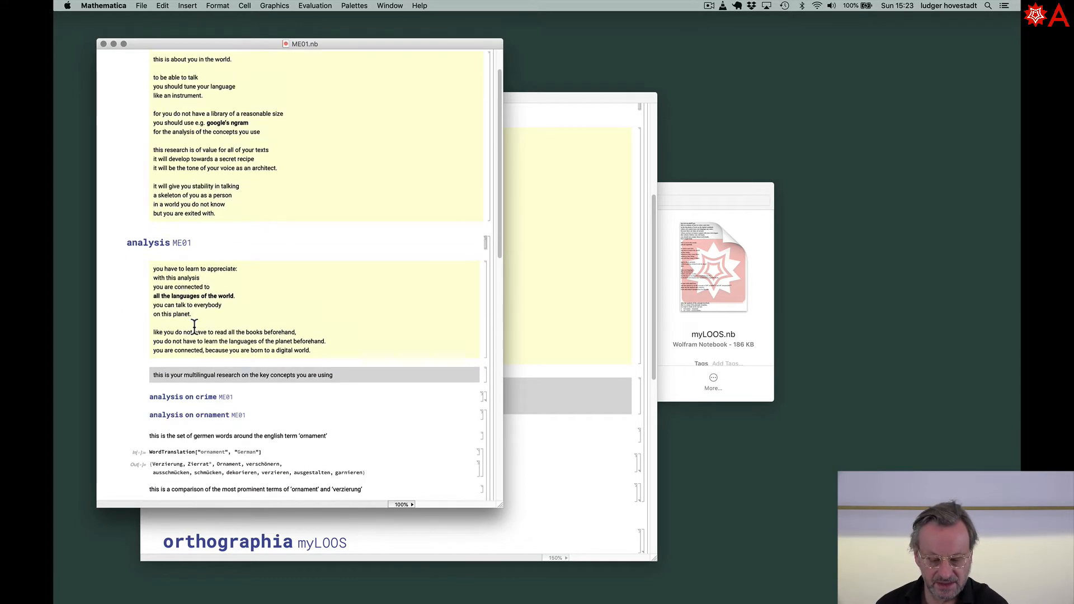
Collapse the "analysis on ornament" subsection and expand the "analysis on crime" subsection
double_click(220, 414)
scroll(219, 418, down, 4)
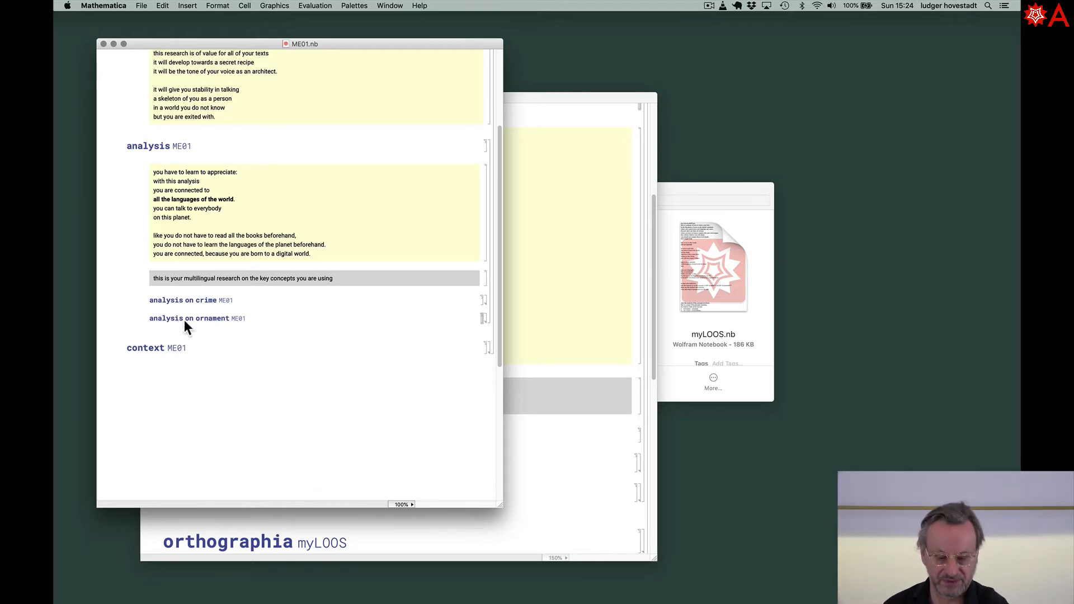
click(186, 300)
scroll(255, 325, down, 3)
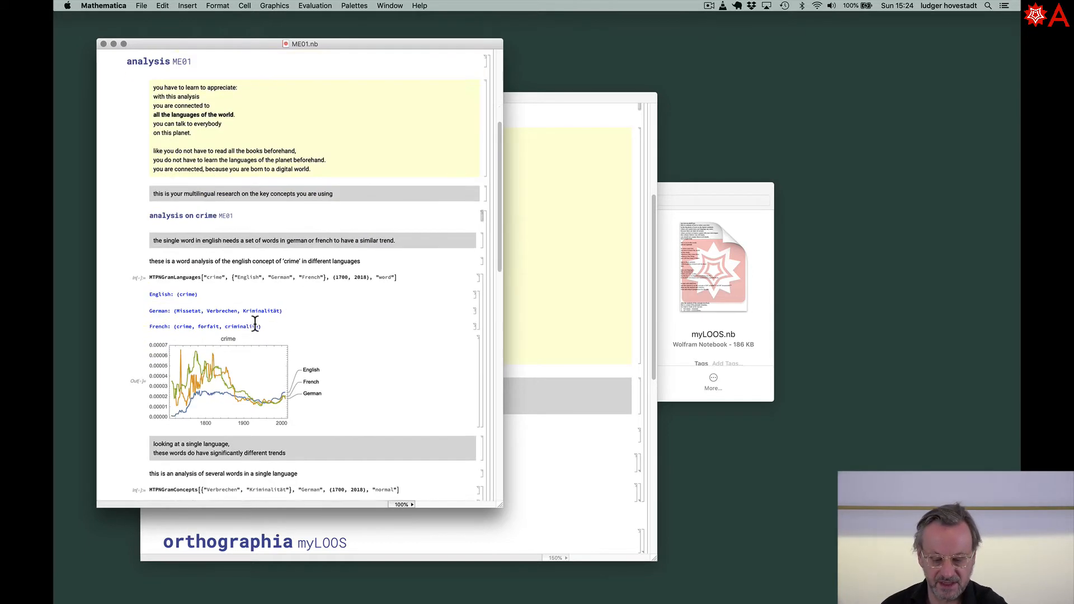
Review the crime word-frequency plots and highlight the phrase "all the languages of the world." in the analysis introduction
scroll(255, 324, down, 10)
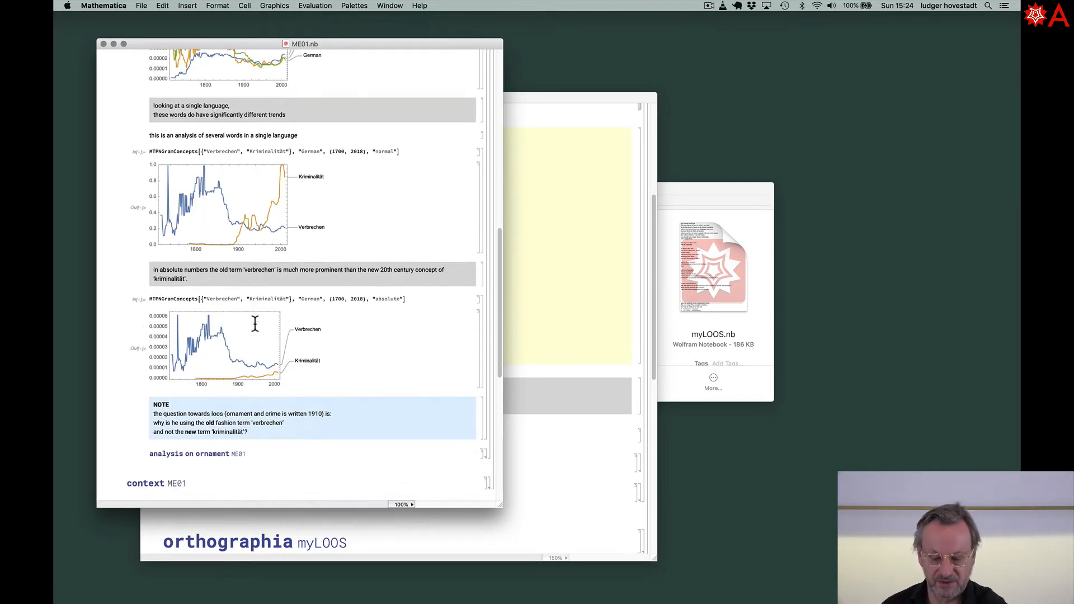
scroll(255, 324, down, 2)
scroll(255, 325, up, 12)
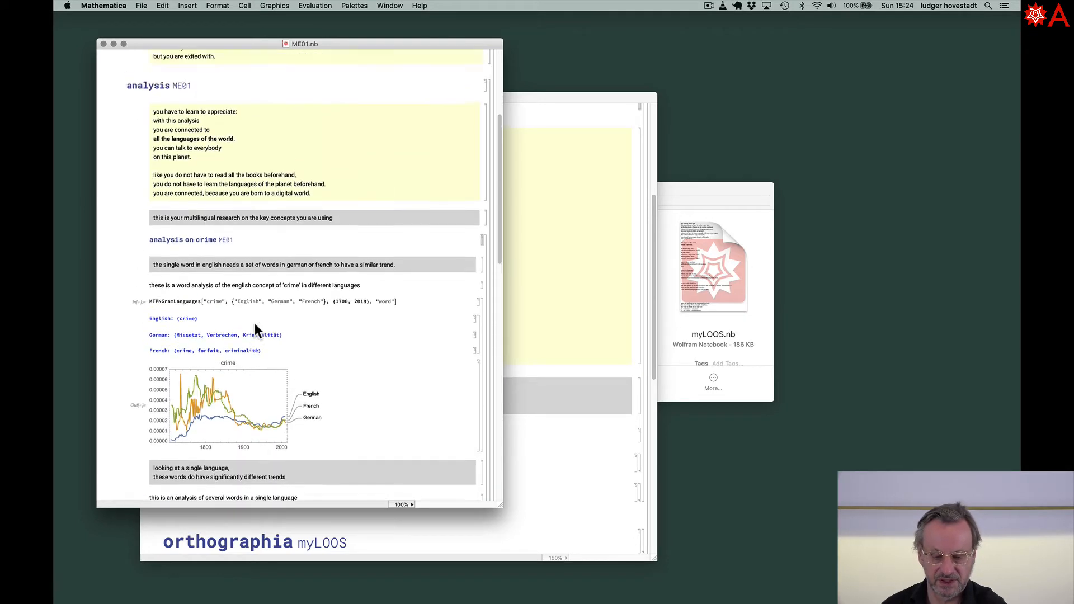
scroll(255, 324, up, 4)
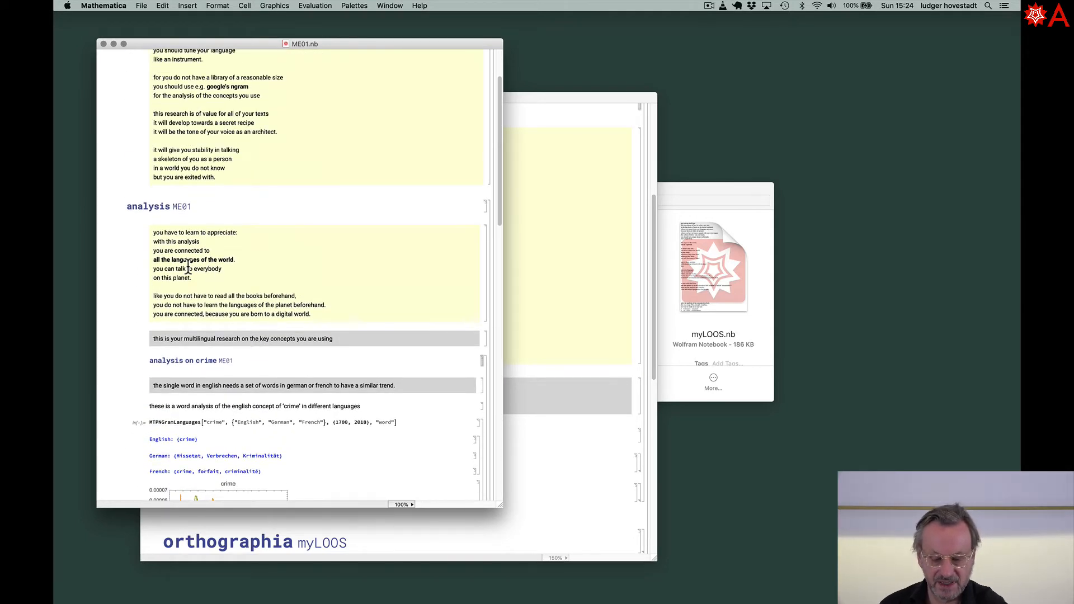
drag(239, 259, 147, 257)
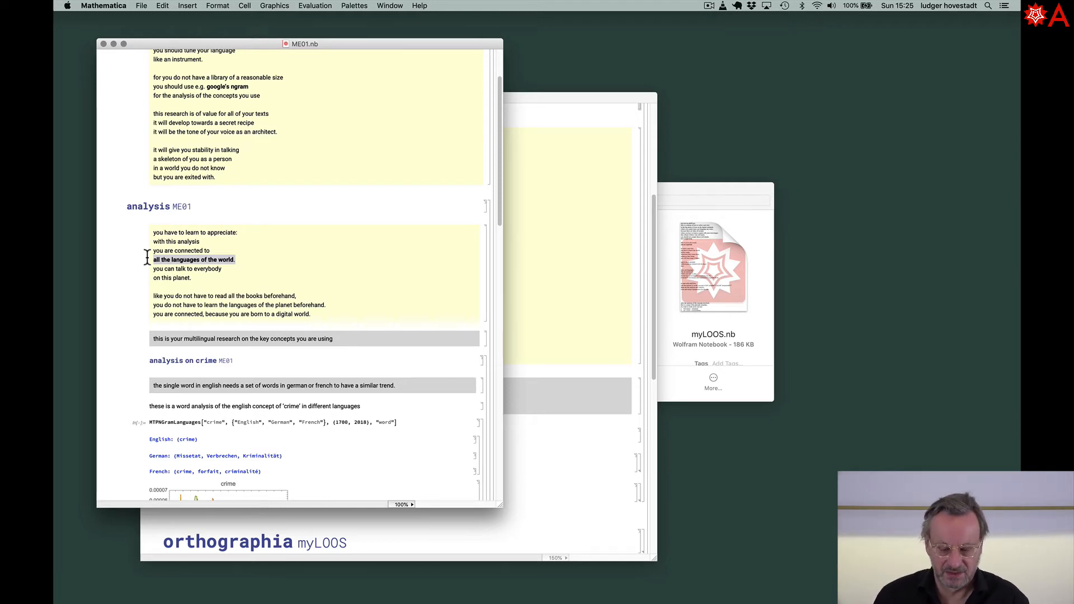
scroll(147, 257, down, 3)
scroll(147, 256, down, 2)
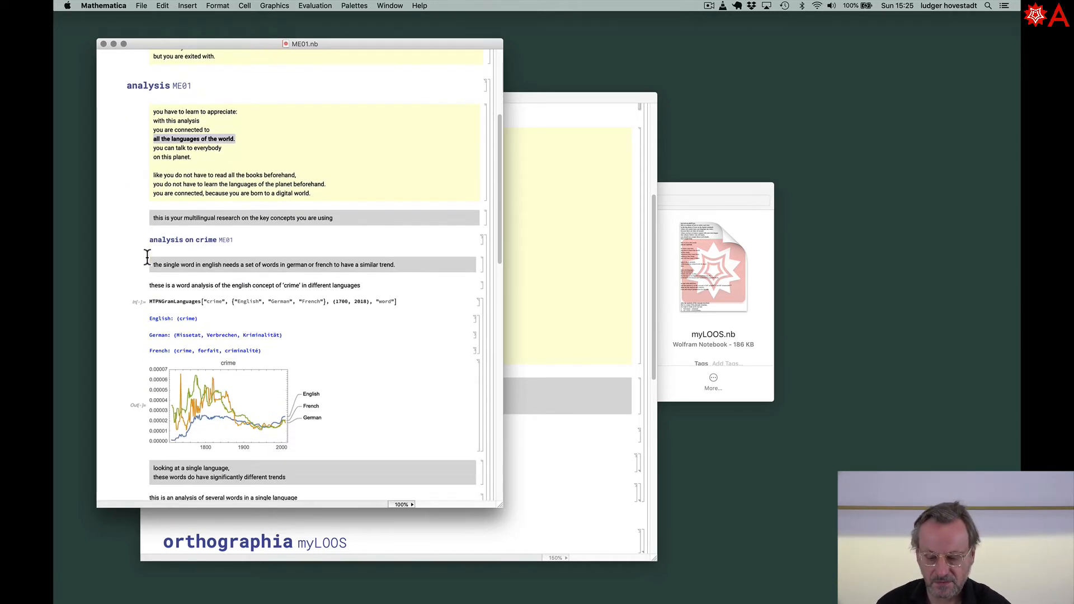
Expand the "analysis on ornament" subsection below the crime analysis
scroll(218, 229, down, 10)
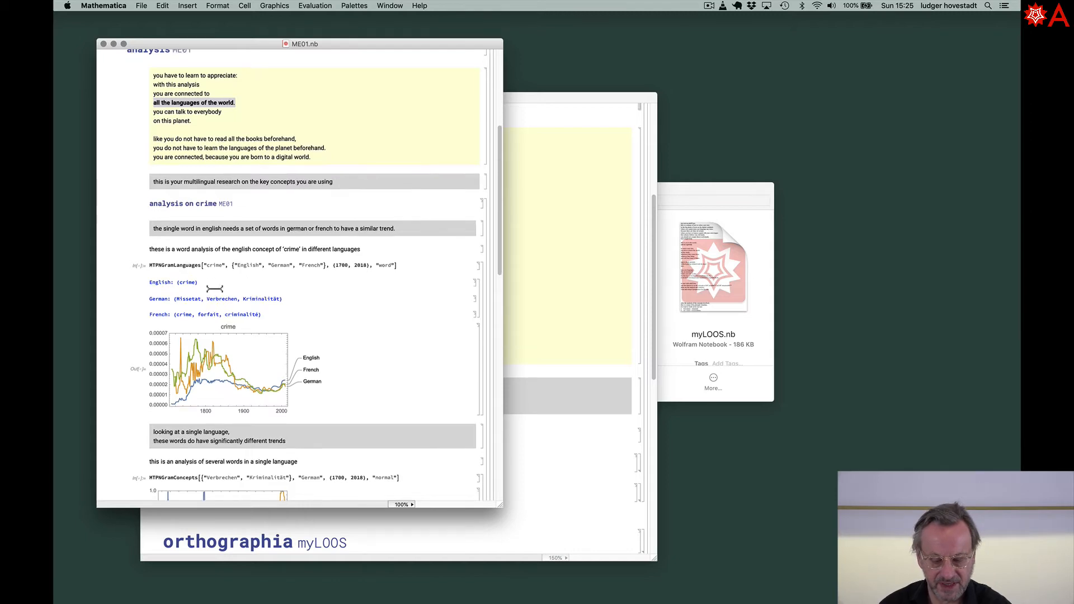
scroll(215, 289, down, 3)
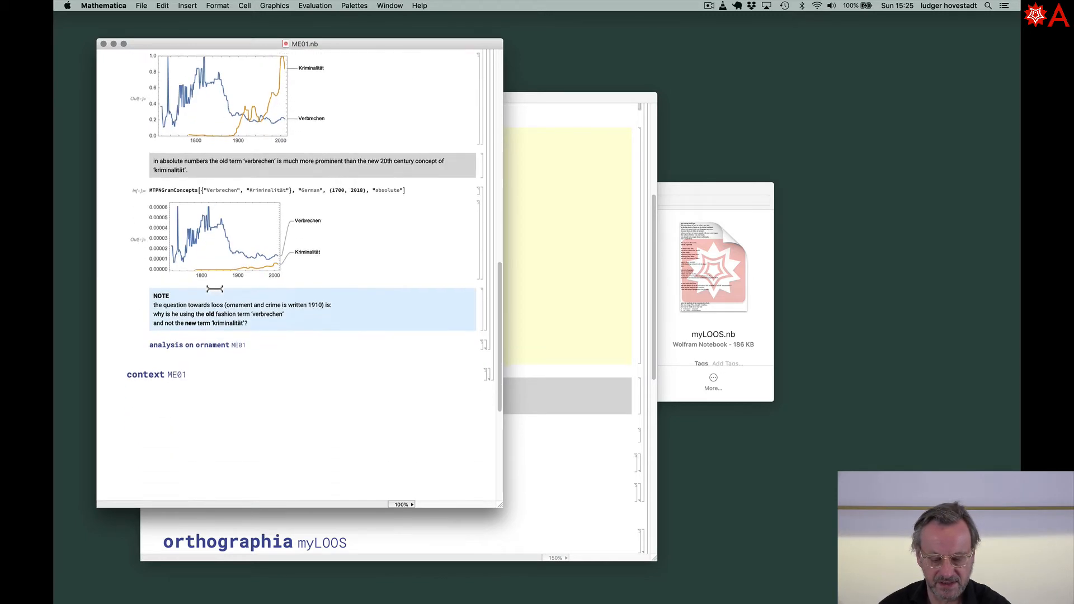
scroll(218, 335, down, 4)
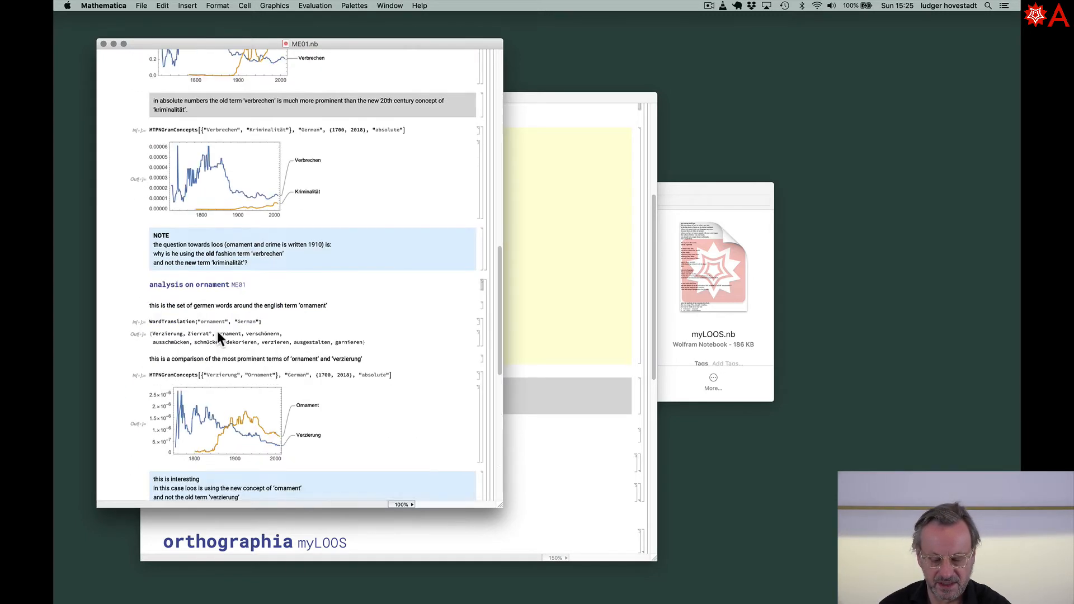
Highlight the MTPNGramConcepts function name in the absolute-frequency input and the text of the blue NOTE about Loos
scroll(219, 335, up, 8)
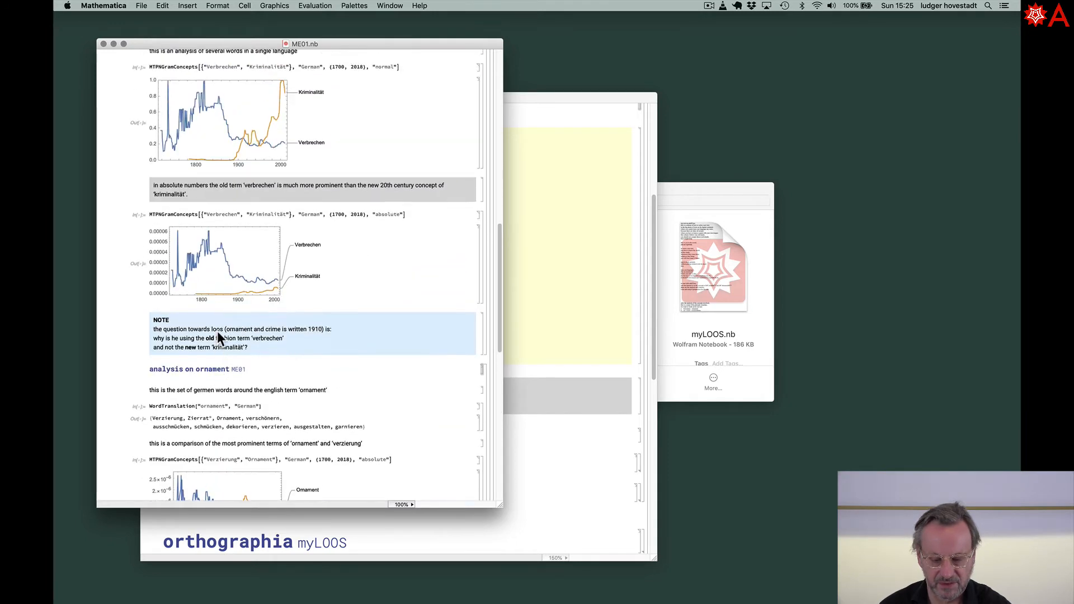
double_click(168, 322)
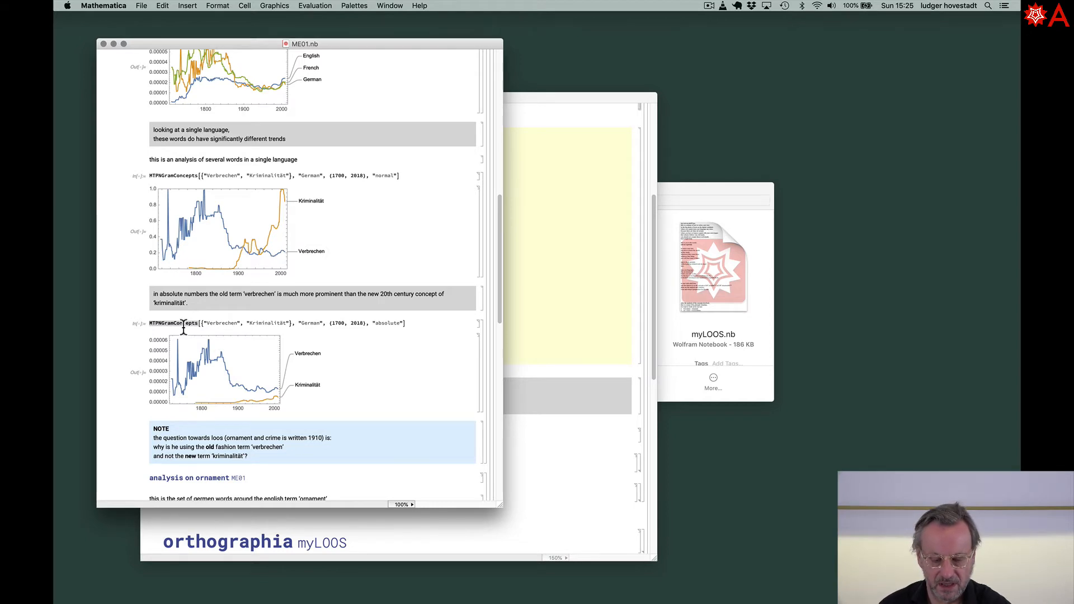
mouse_move(187, 325)
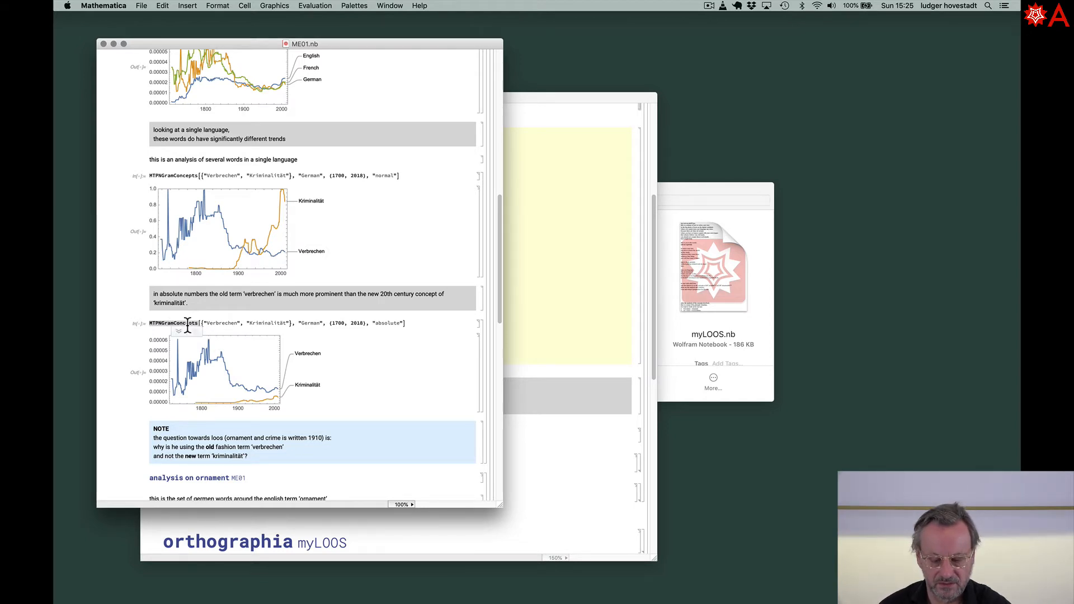
scroll(235, 391, down, 5)
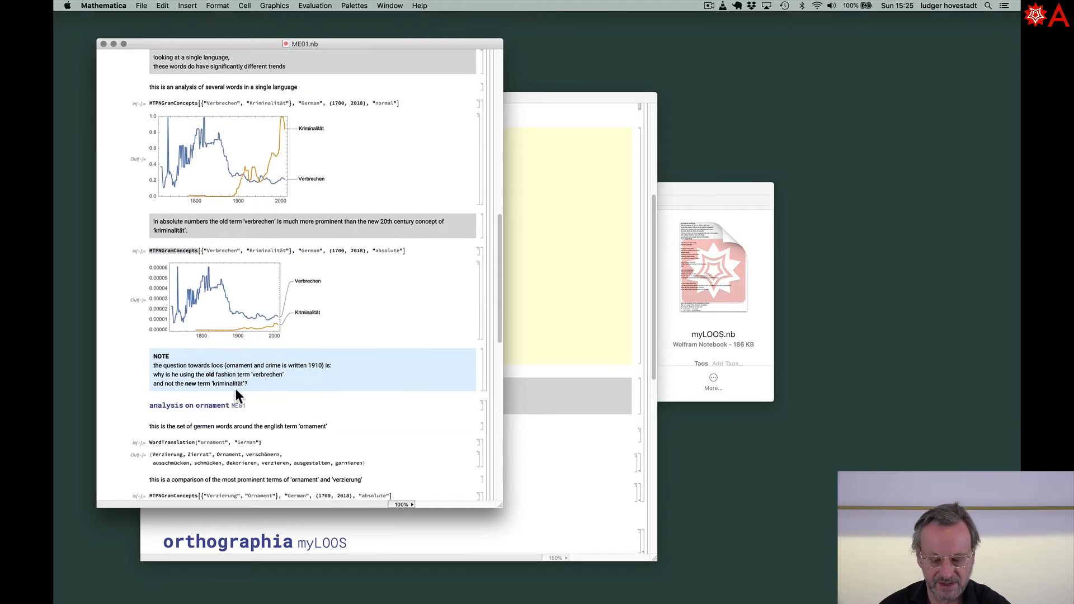
scroll(235, 394, down, 1)
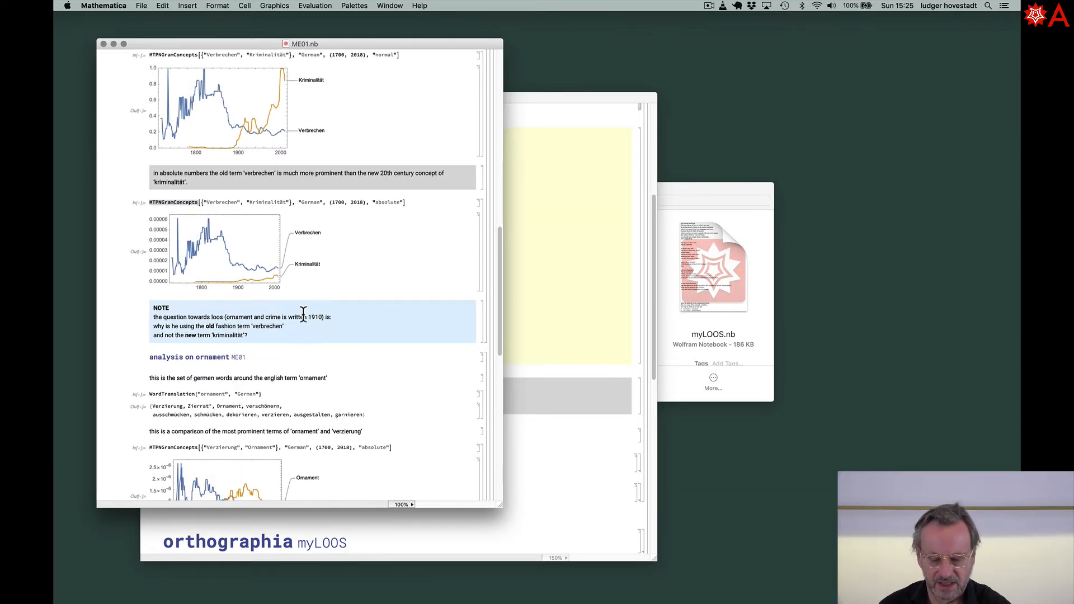
drag(282, 337, 141, 306)
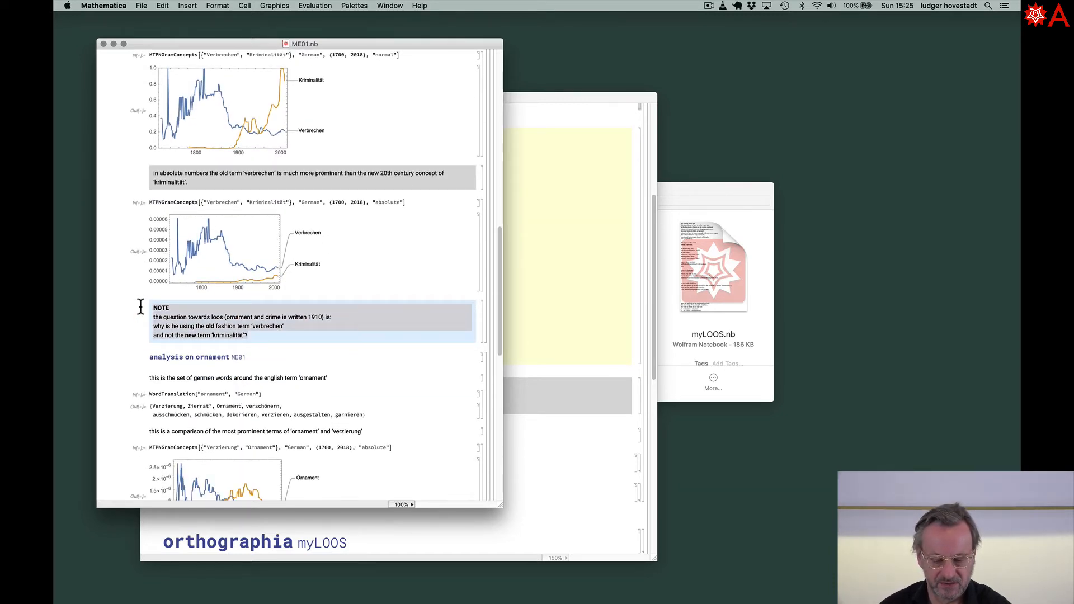
scroll(141, 306, up, 3)
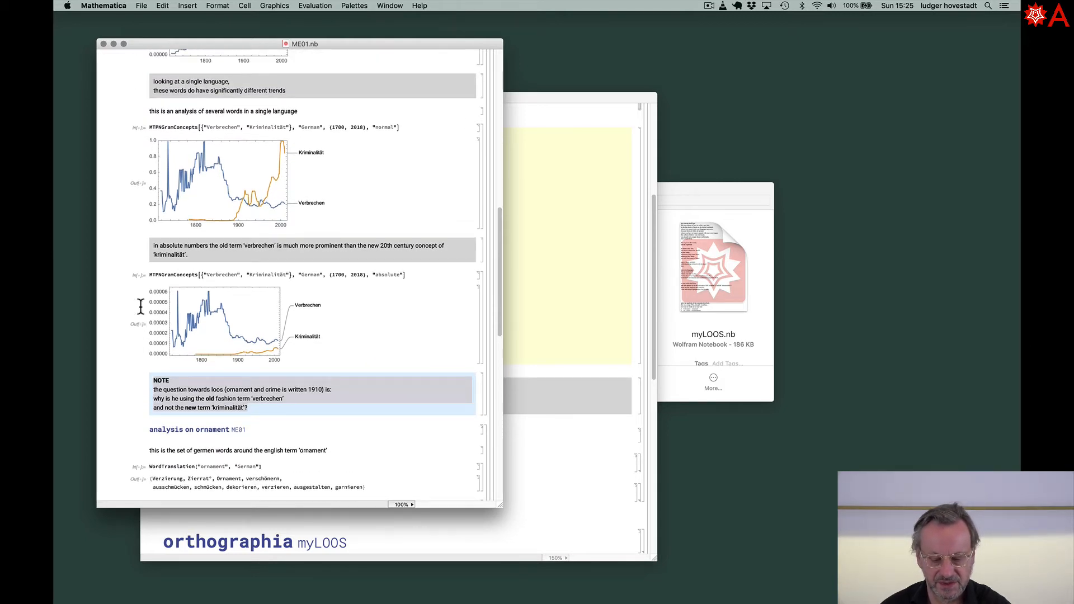
scroll(141, 307, up, 3)
Select the grey comment cell on absolute numbers and the blue NOTE cell to point out the two annotation styles
click(202, 310)
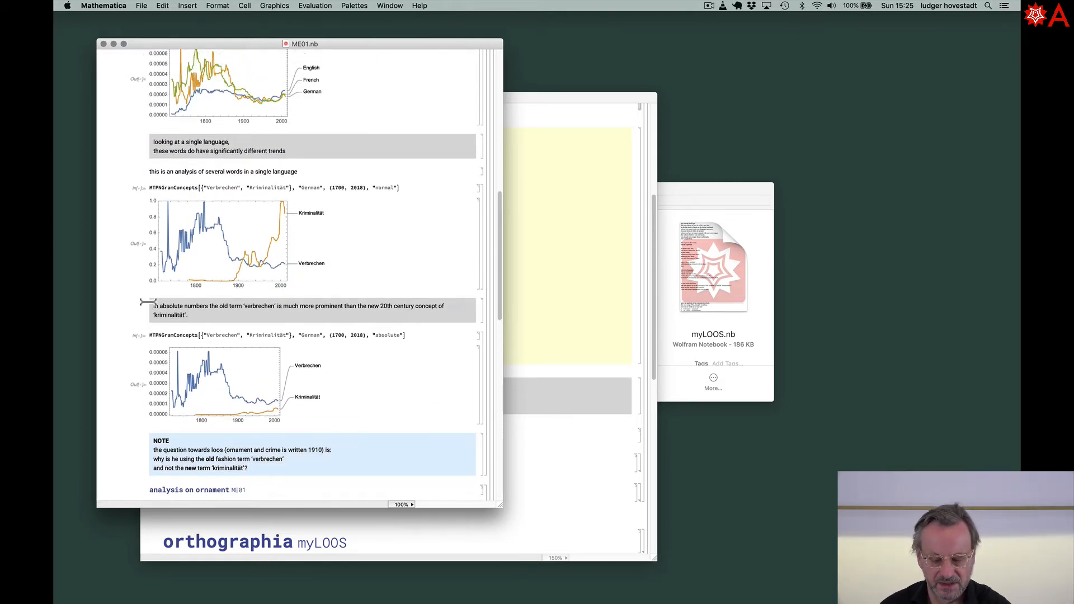
click(488, 317)
scroll(488, 324, down, 4)
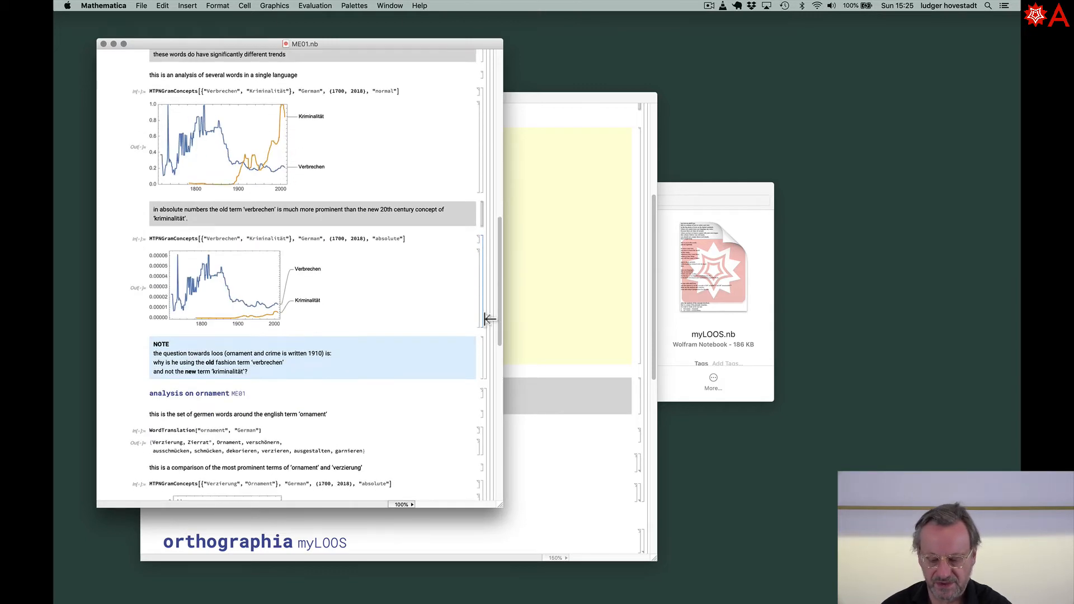
click(484, 350)
scroll(482, 350, down, 2)
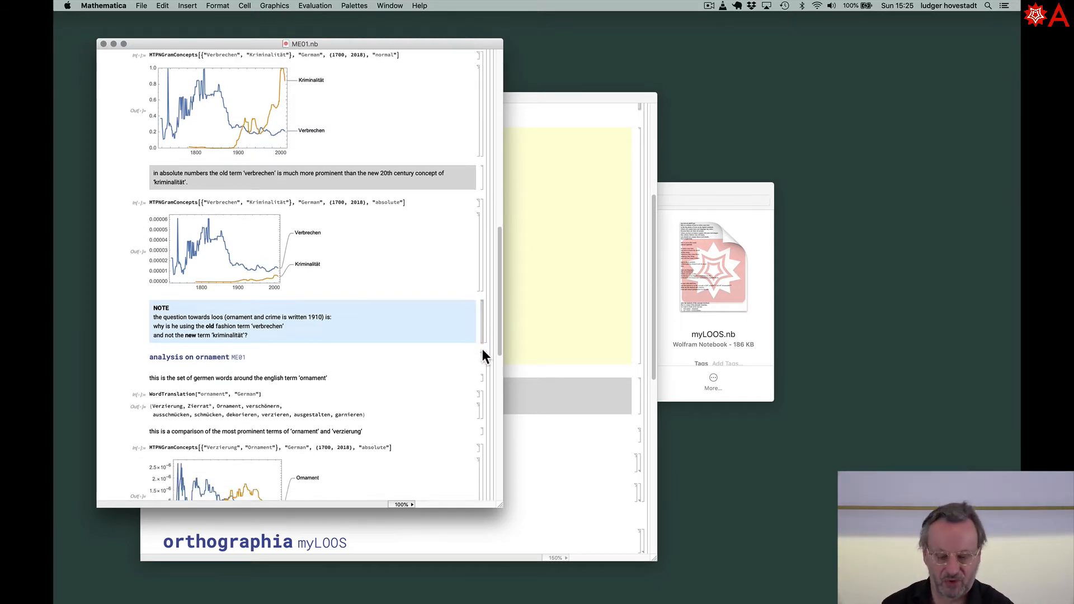
Examine the crime and ornament analyses, comparing their word-trend plots and the accompanying grey and blue comments
scroll(481, 348, down, 3)
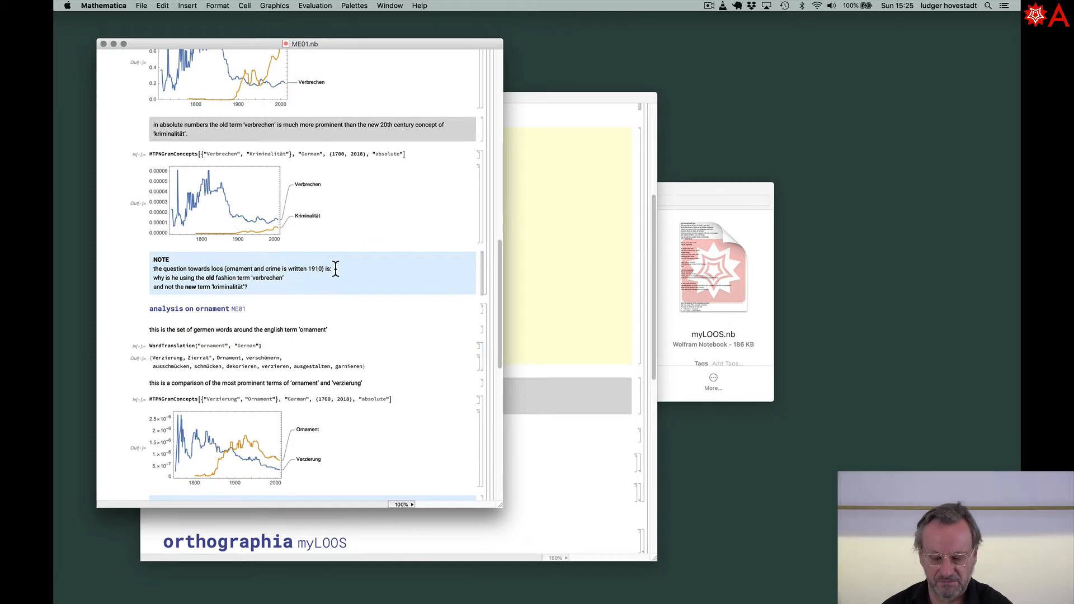
scroll(311, 278, up, 15)
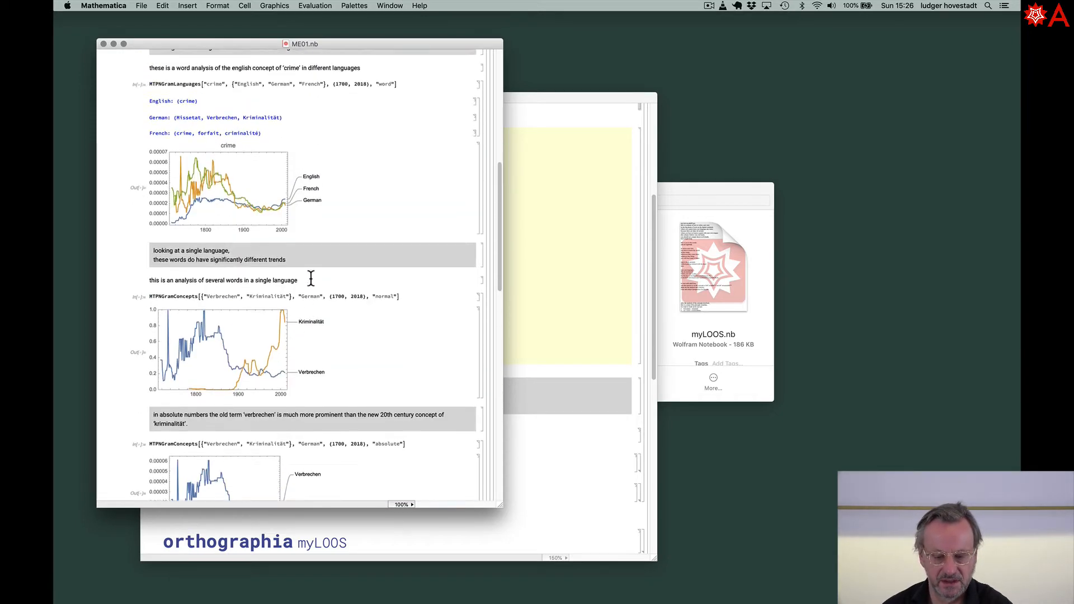
scroll(311, 278, down, 20)
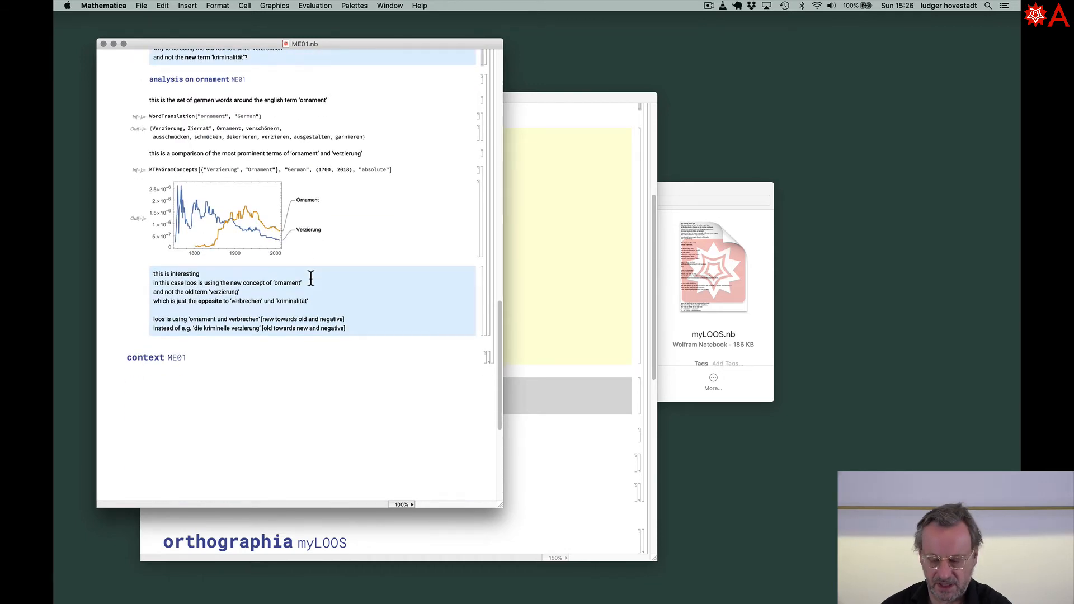
scroll(311, 278, up, 20)
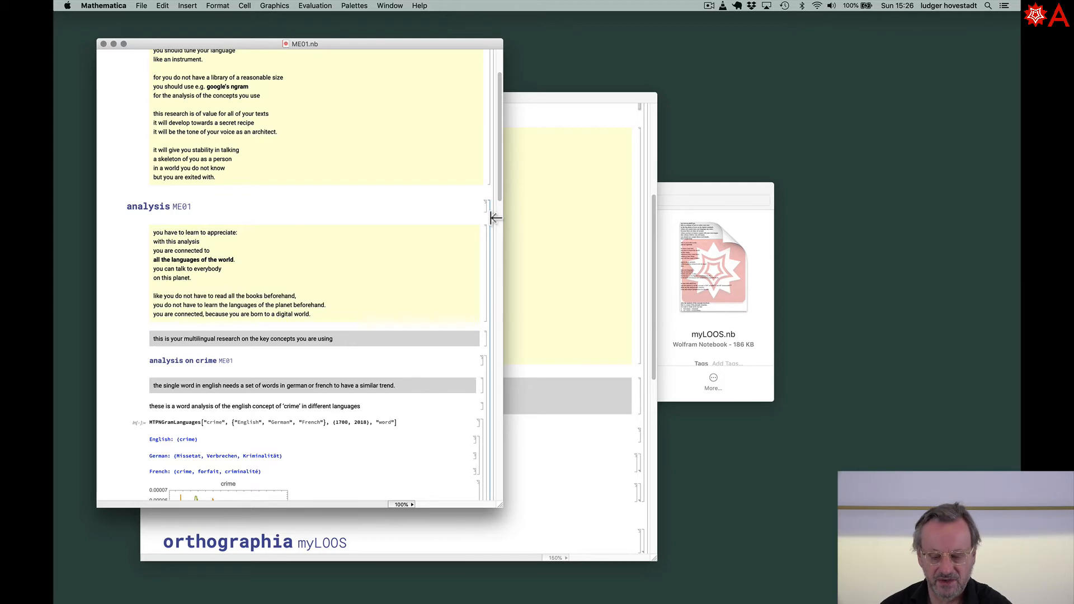
scroll(395, 307, down, 5)
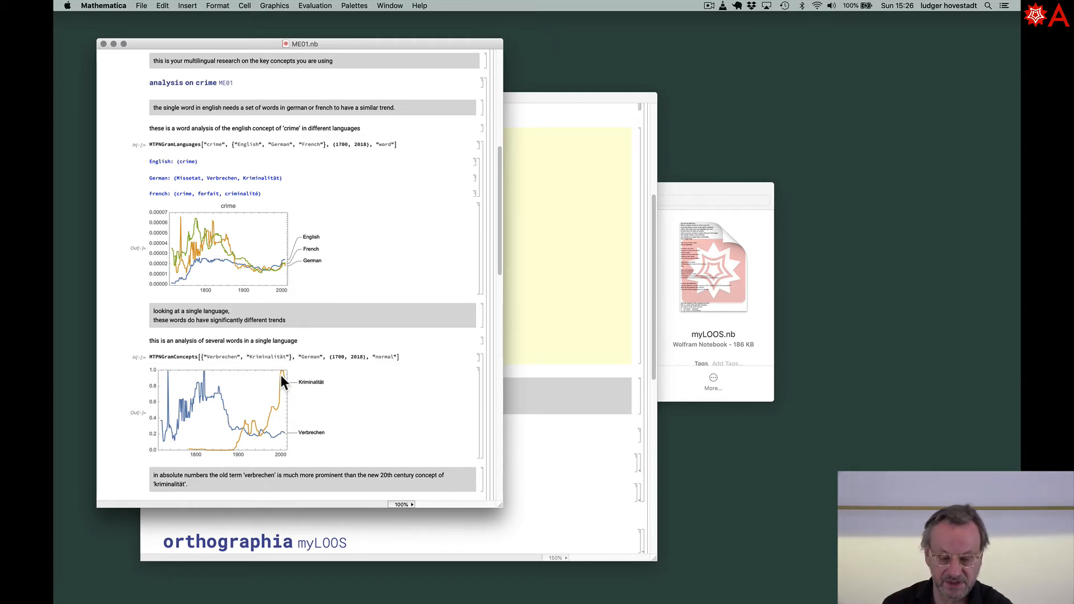
scroll(282, 382, down, 4)
scroll(280, 382, down, 2)
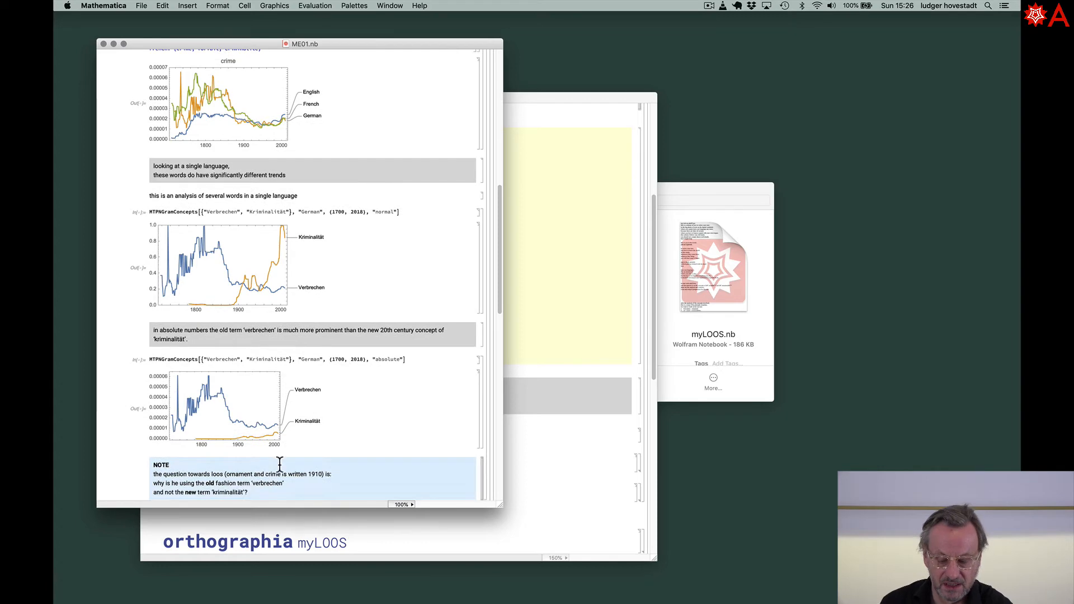
Return from the crime and ornament plots to the analysis heading of ME01 and collapse that section
scroll(287, 291, down, 5)
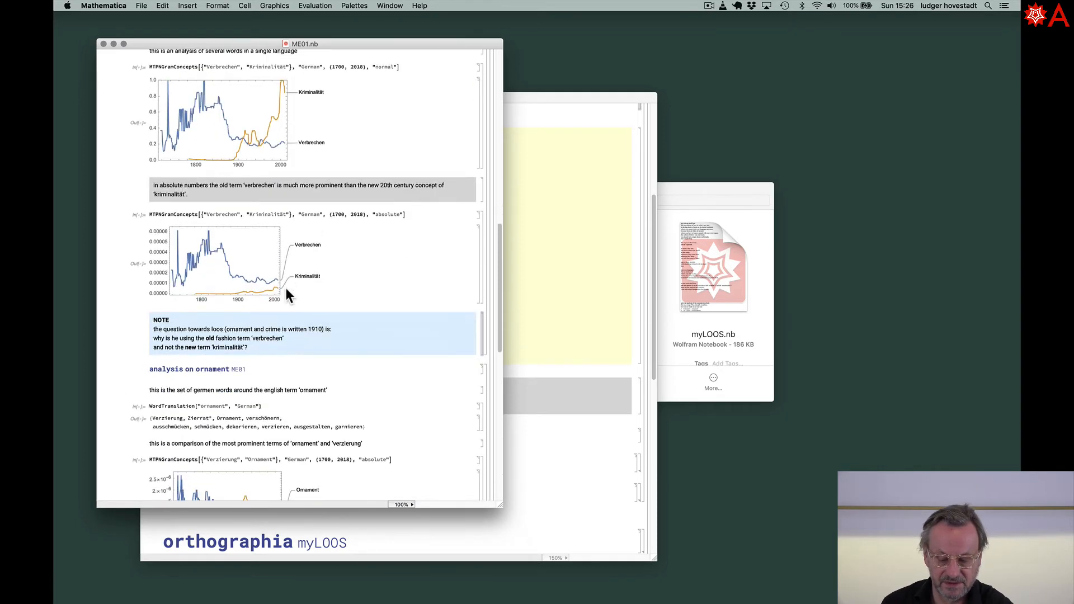
scroll(286, 291, up, 11)
scroll(287, 287, up, 9)
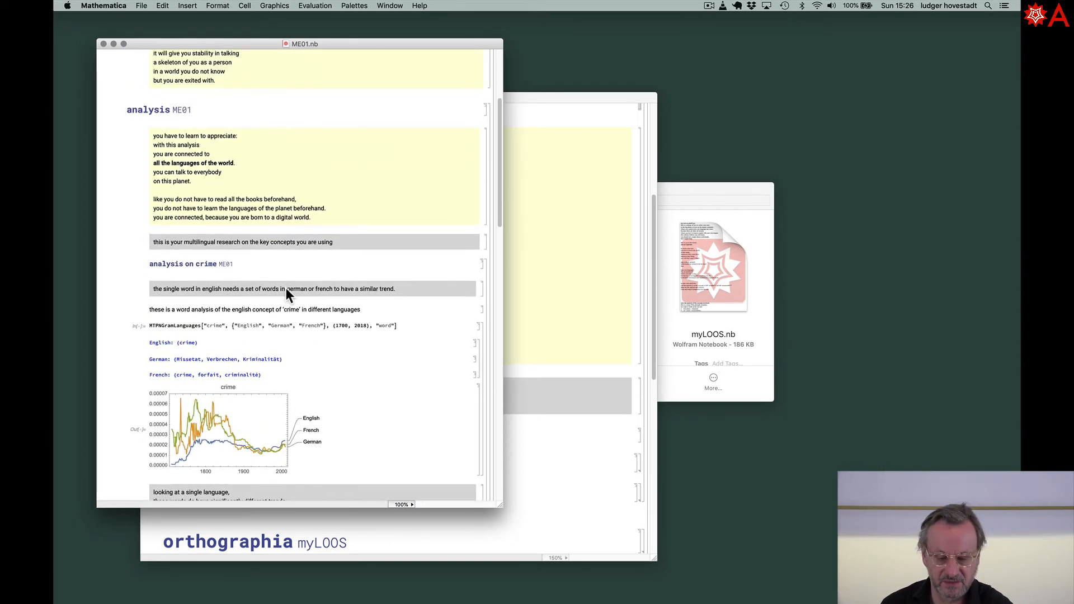
double_click(170, 135)
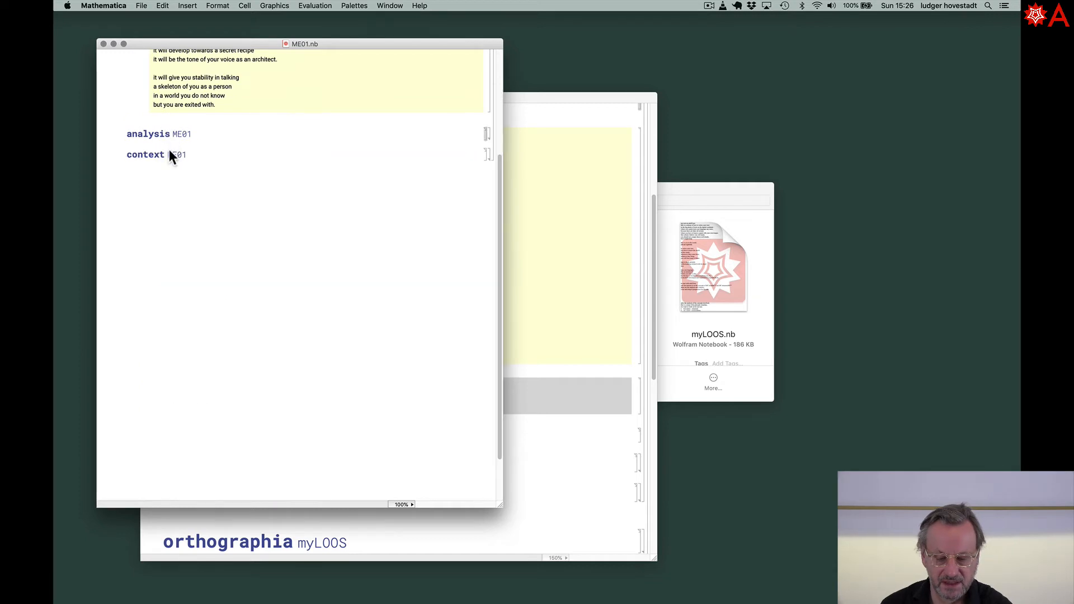
Expand the context section of ME01 and its "context of verbrechen" subsection
double_click(170, 155)
scroll(240, 242, down, 4)
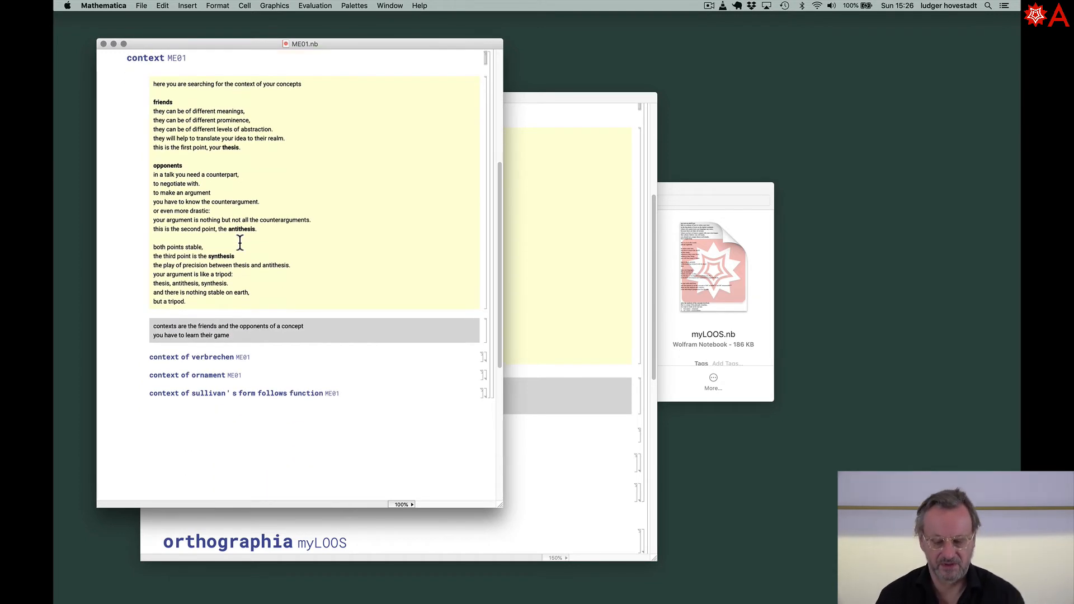
double_click(221, 358)
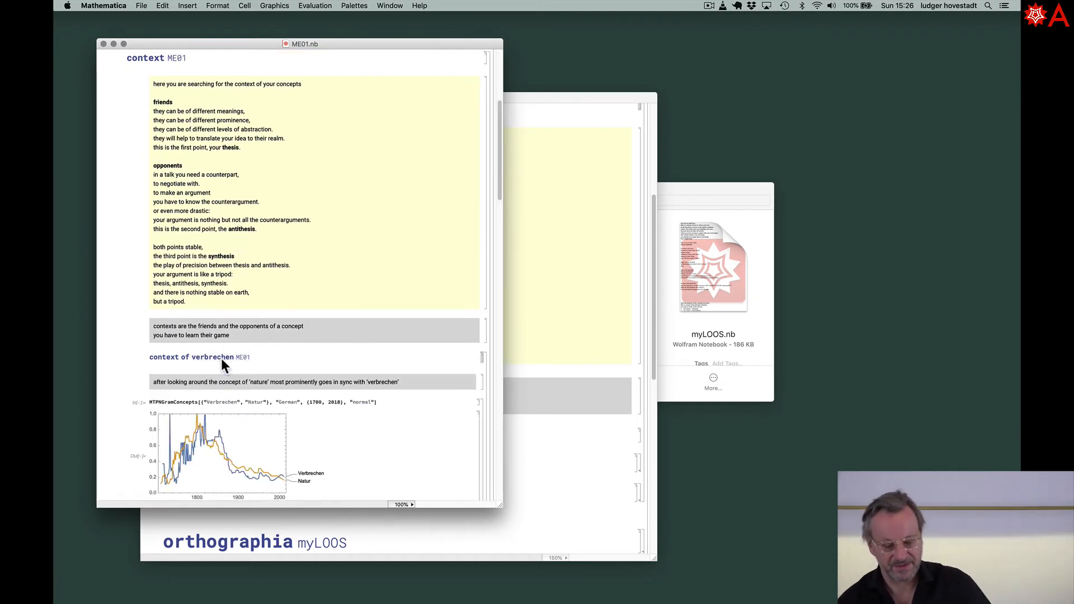
Examine the context of verbrechen, comparing the trend plots for Natur, Schönheit, natürlich and Veranlagung with their grey and blue comments
scroll(220, 358, down, 10)
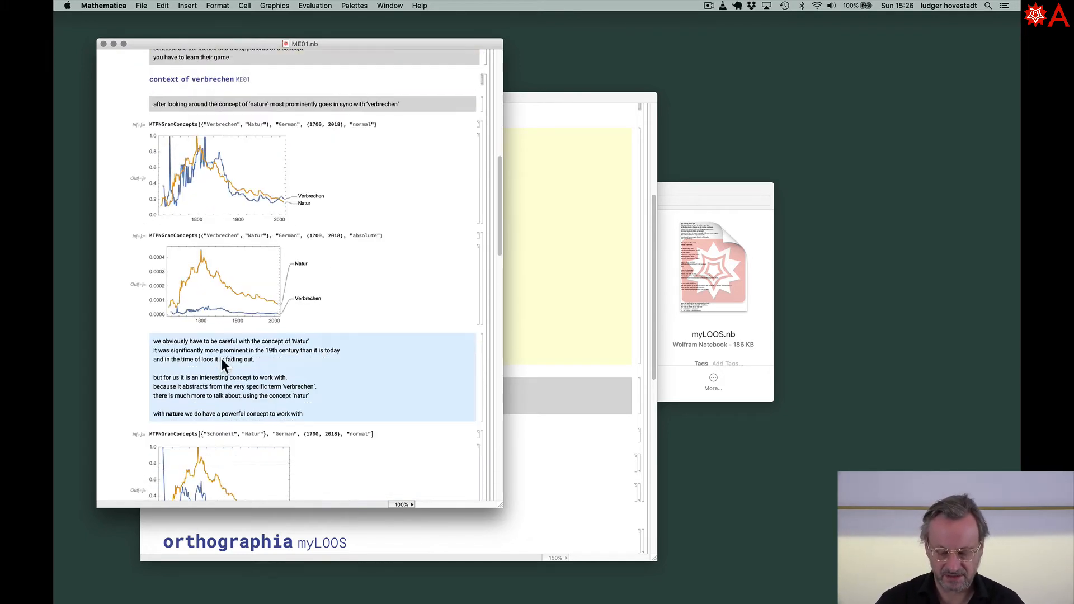
scroll(221, 364, down, 4)
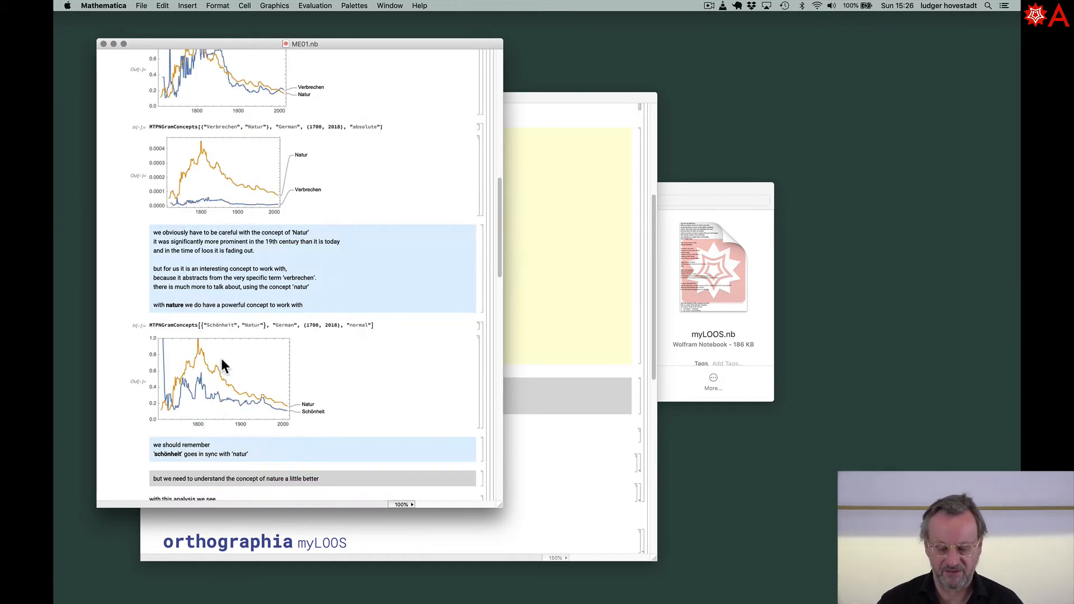
scroll(222, 365, up, 10)
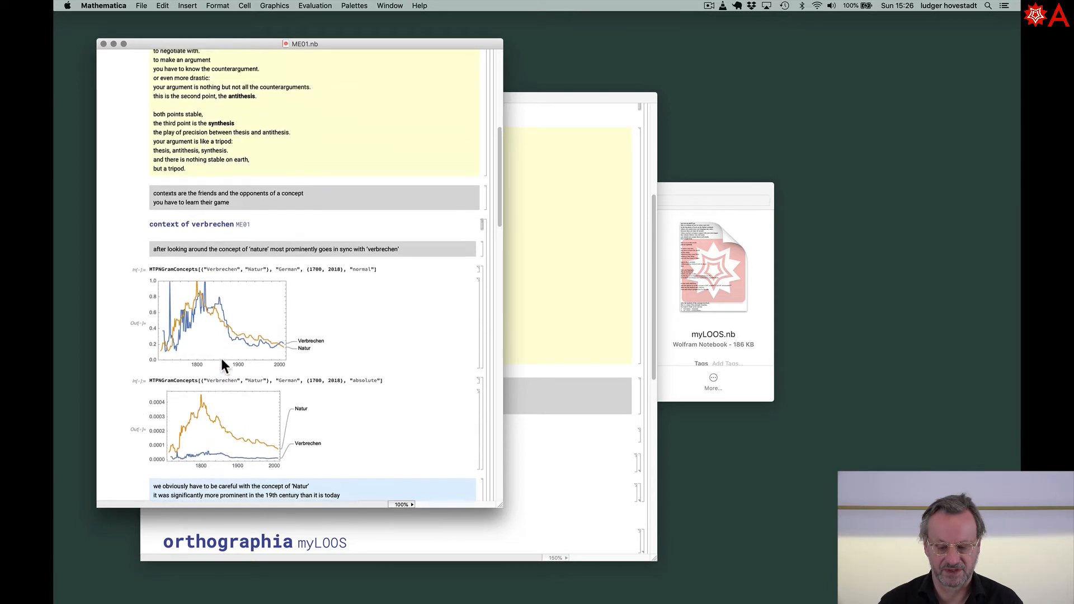
scroll(222, 359, down, 1)
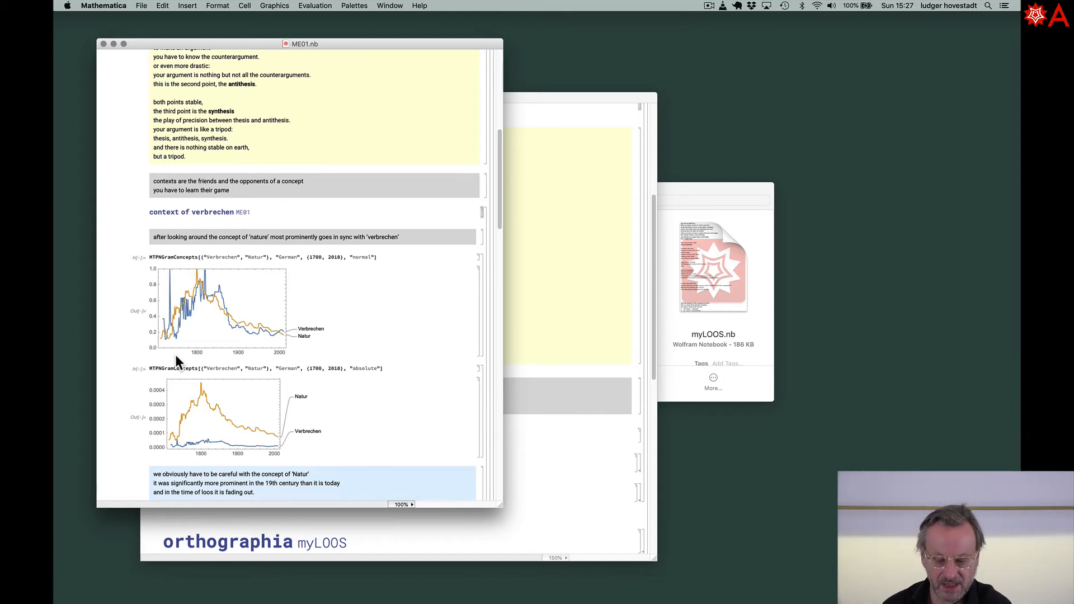
scroll(176, 362, down, 3)
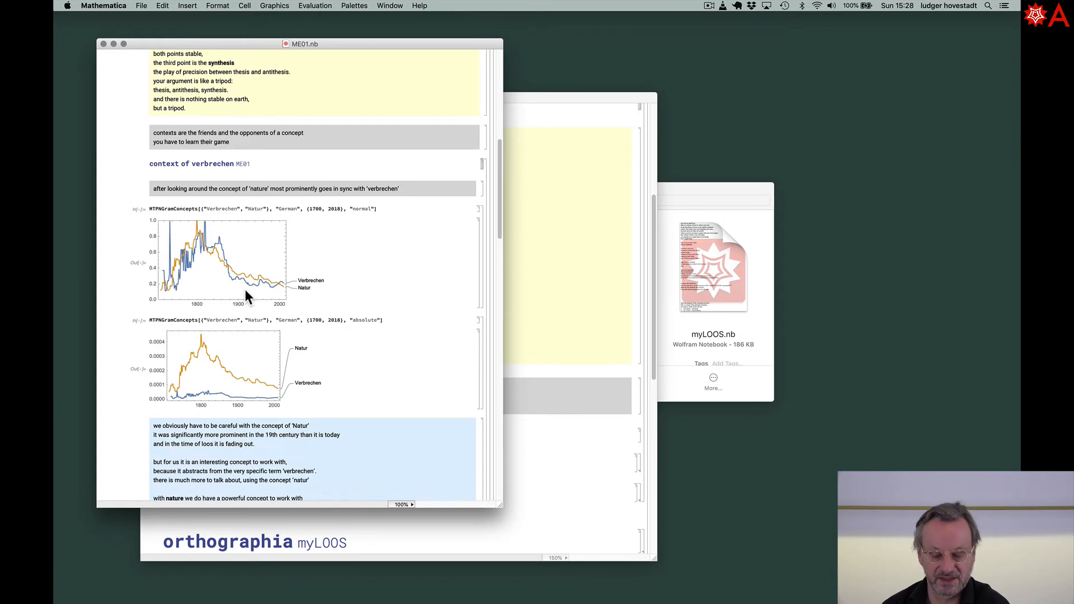
scroll(245, 290, down, 10)
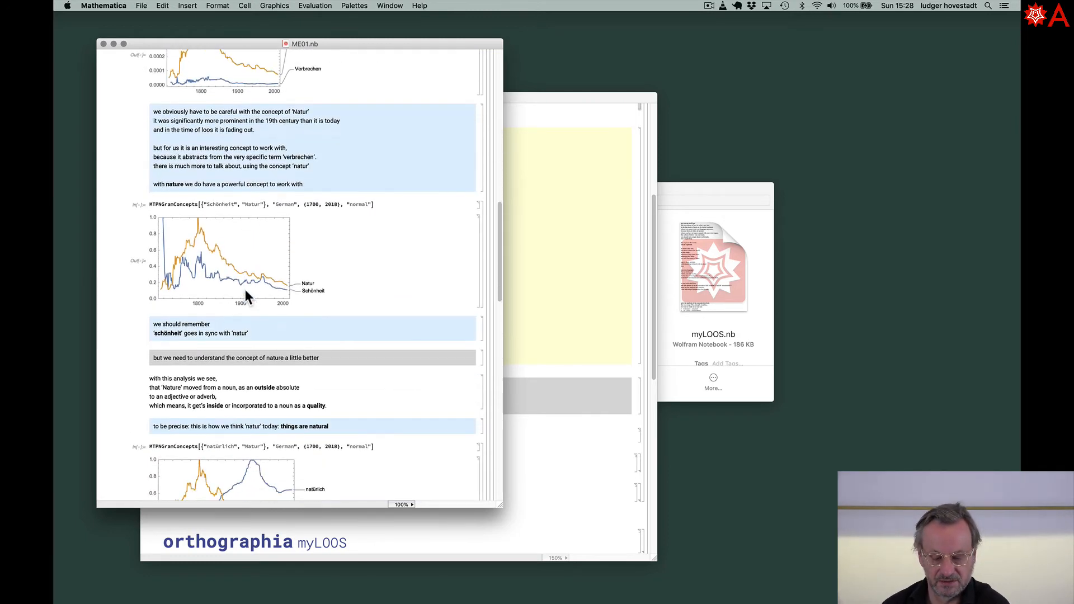
scroll(245, 290, down, 10)
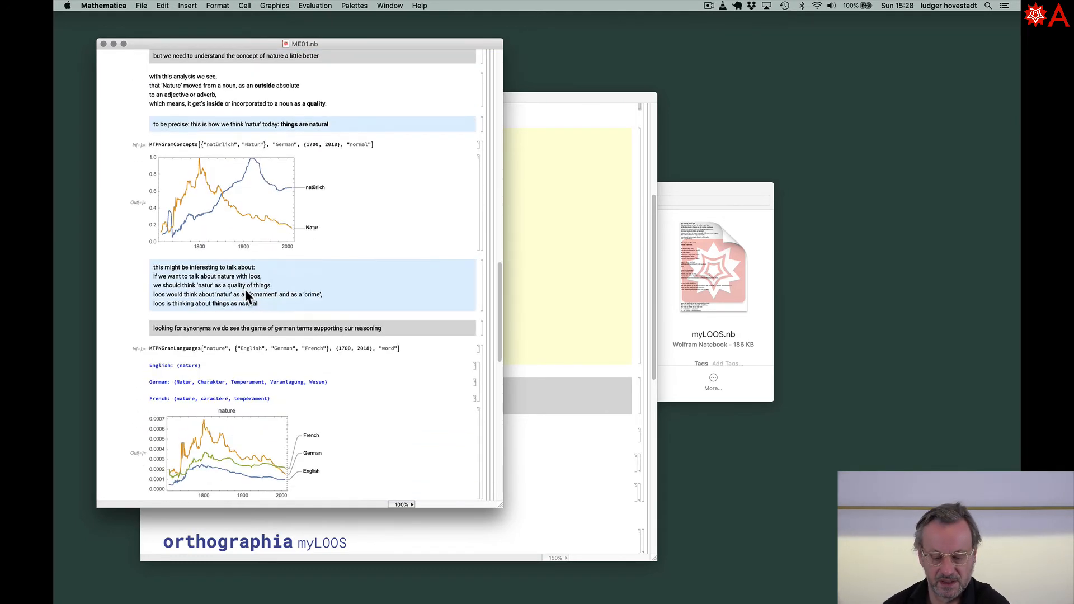
scroll(245, 296, down, 8)
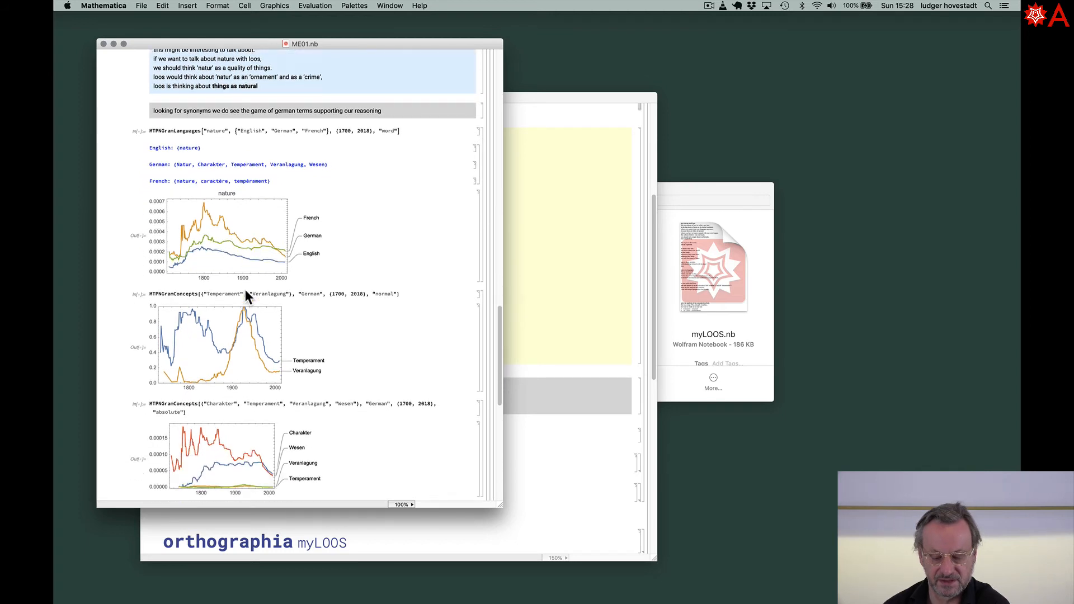
scroll(245, 297, down, 4)
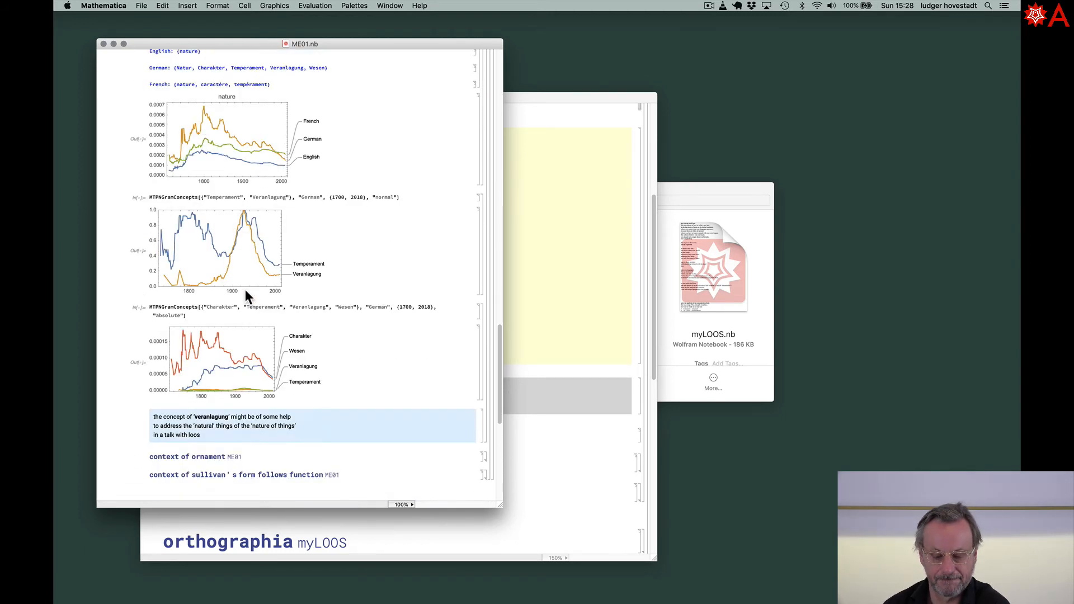
scroll(245, 296, down, 4)
scroll(245, 296, up, 12)
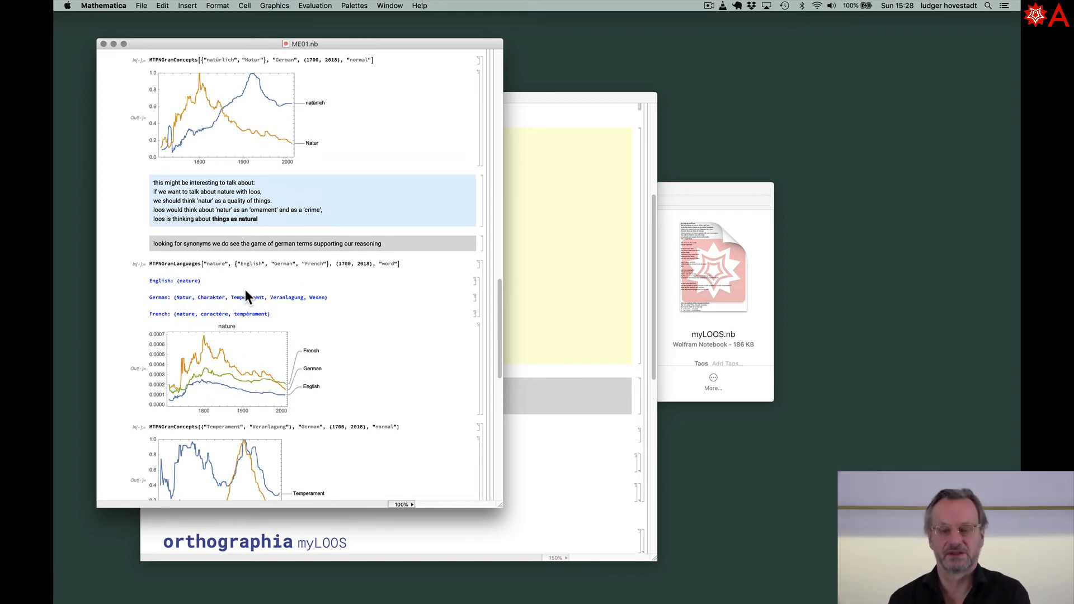
scroll(245, 292, up, 20)
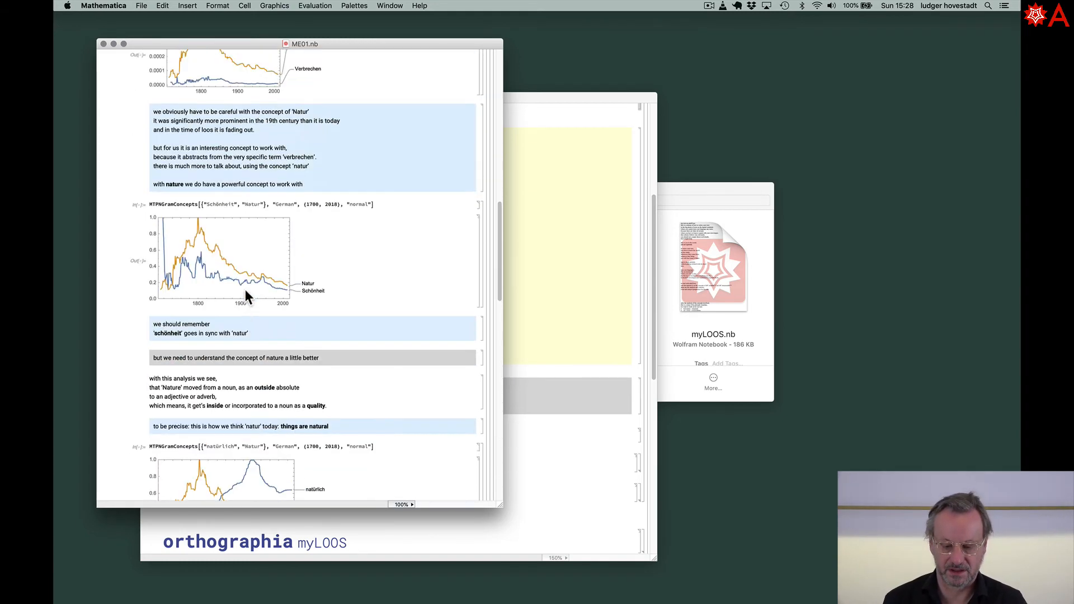
scroll(245, 290, up, 15)
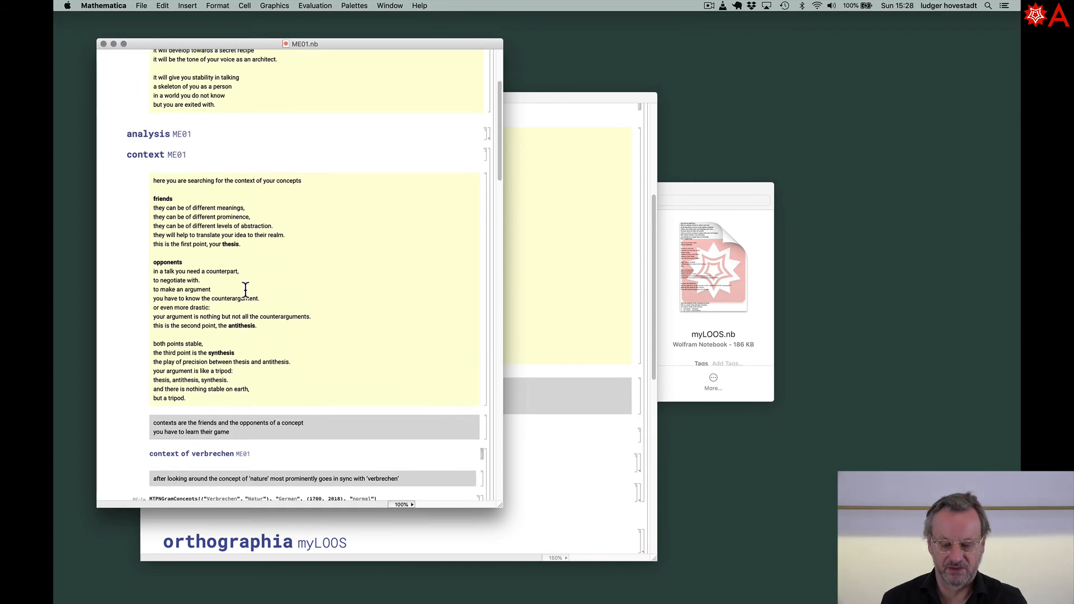
Collapse the context section and expand the analysis section of ME01 again
double_click(156, 215)
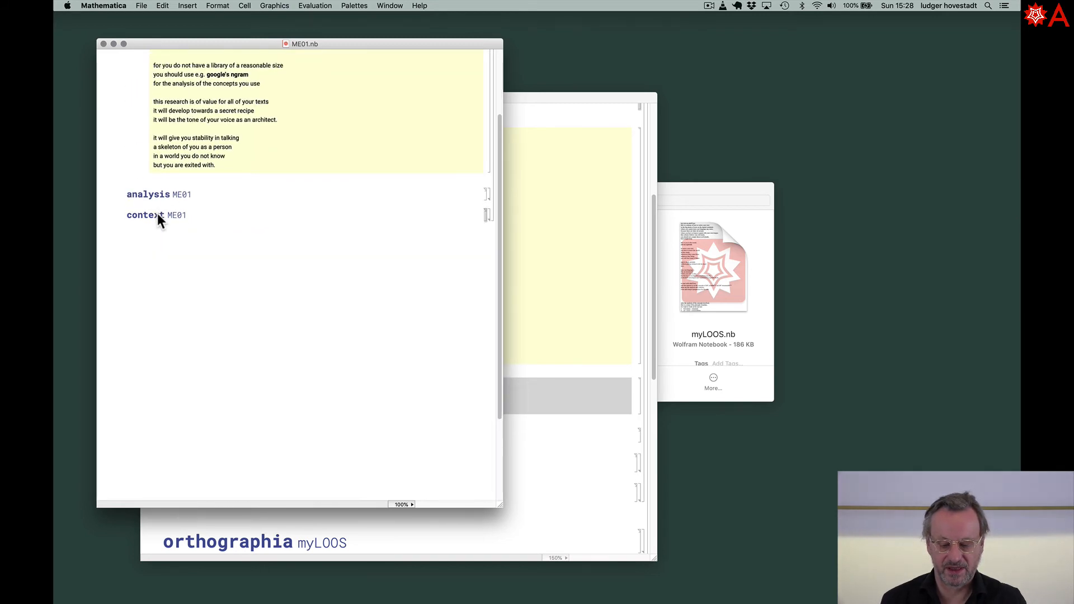
scroll(249, 220, up, 3)
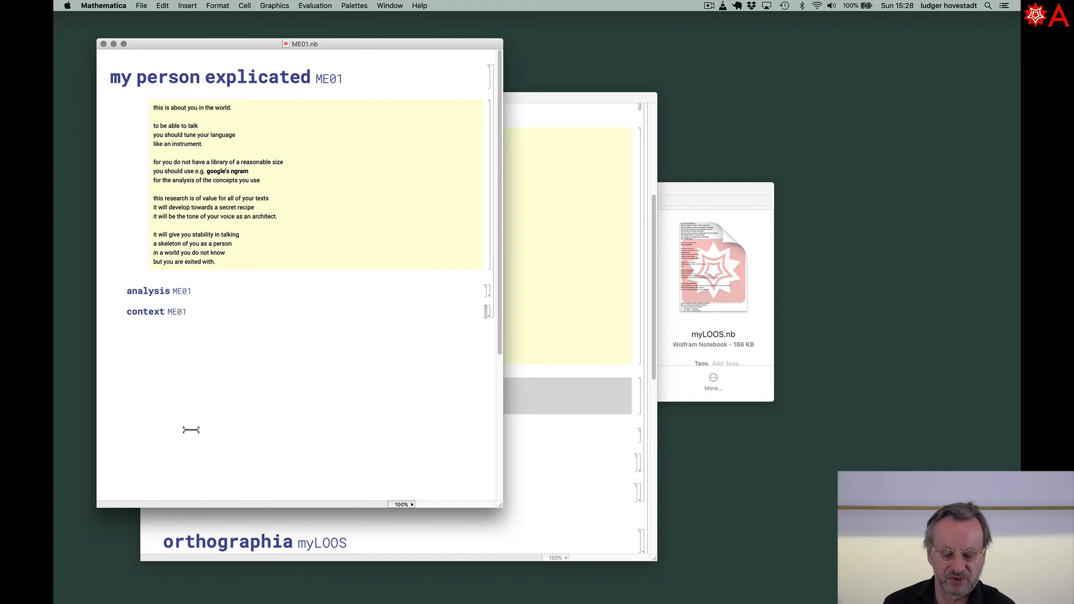
click(168, 292)
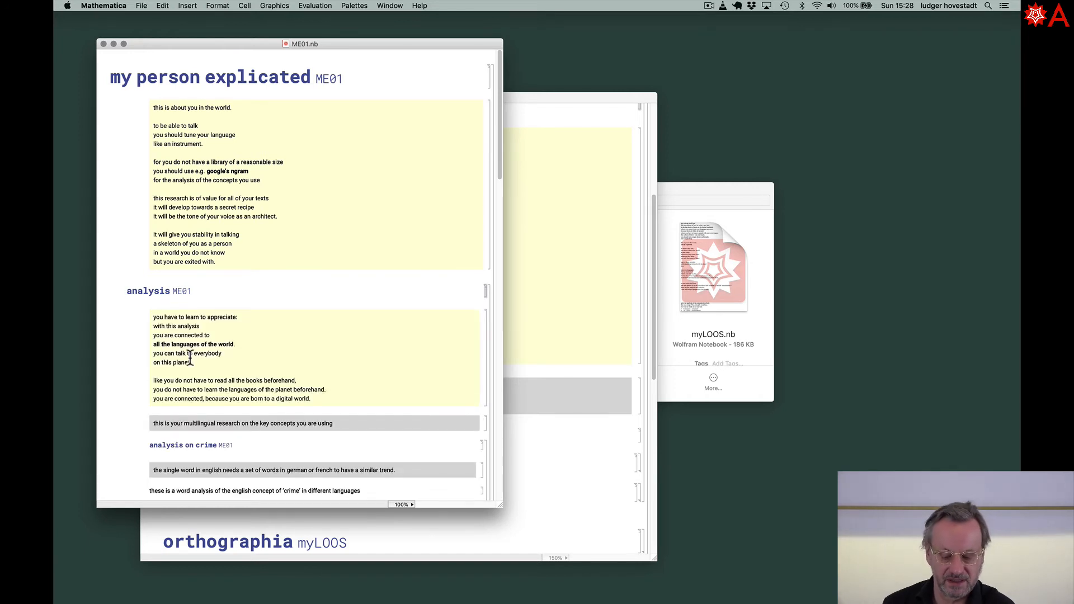
Collapse the "analysis on crime" and "analysis on ornament" subsections so only their headings show
click(200, 445)
click(199, 447)
click(205, 403)
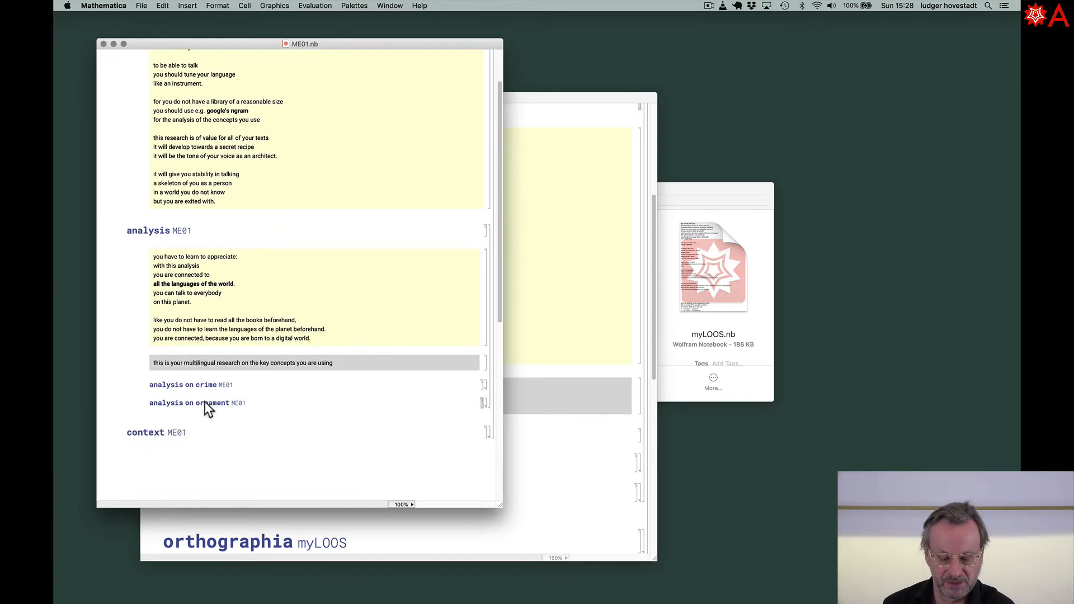
click(205, 403)
click(205, 402)
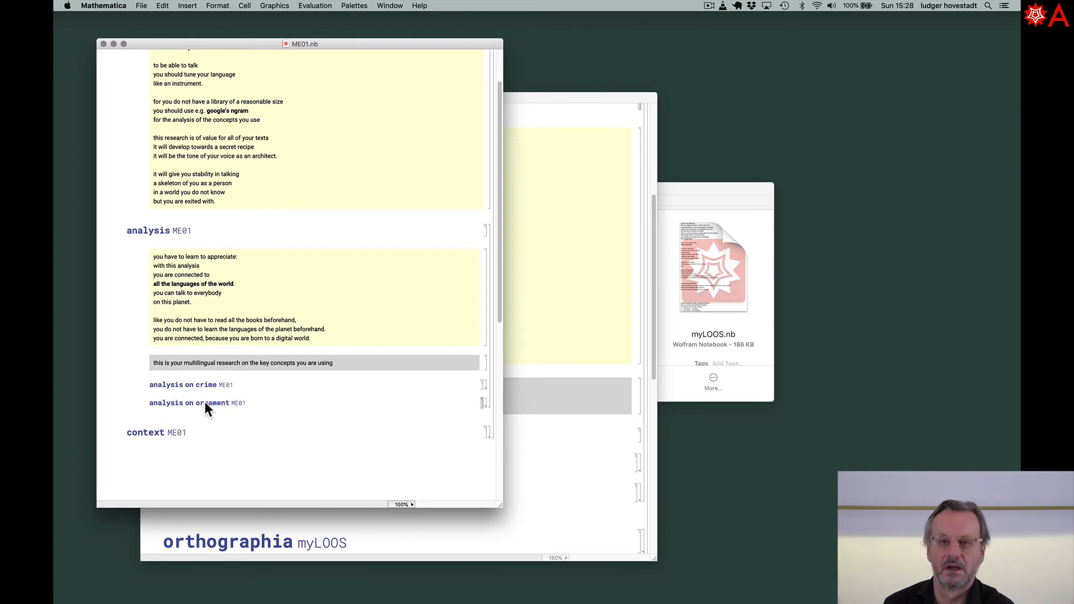
Expand the context section, and briefly open and close the "analysis on crime" subsection
scroll(205, 403, down, 5)
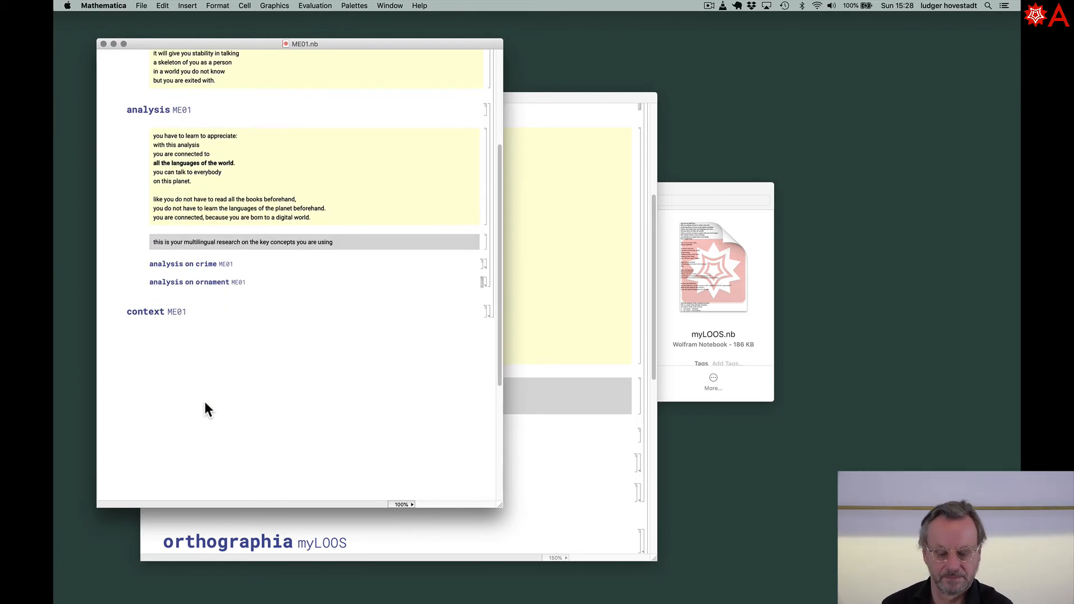
click(169, 314)
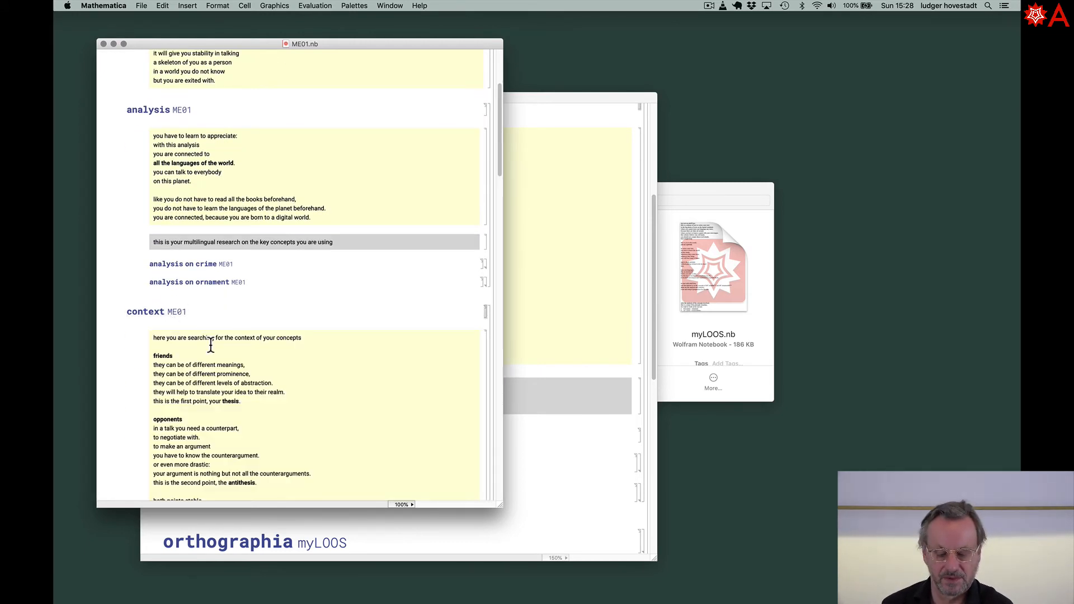
click(206, 263)
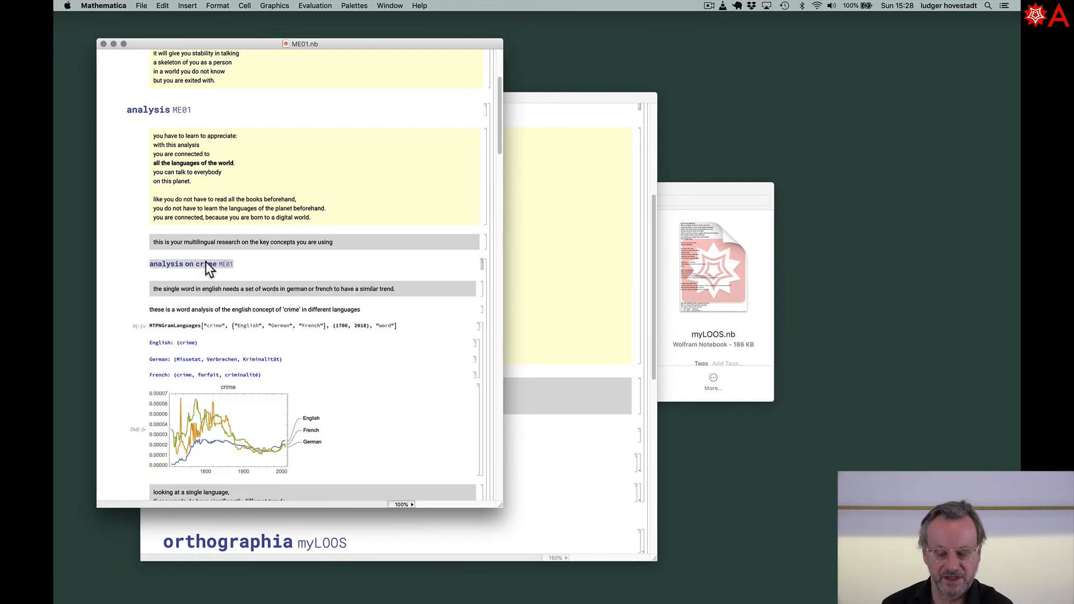
click(206, 263)
Collapse the "context of verbrechen" subsection below the yellow text on friends and opponents
scroll(206, 263, down, 5)
scroll(206, 263, down, 2)
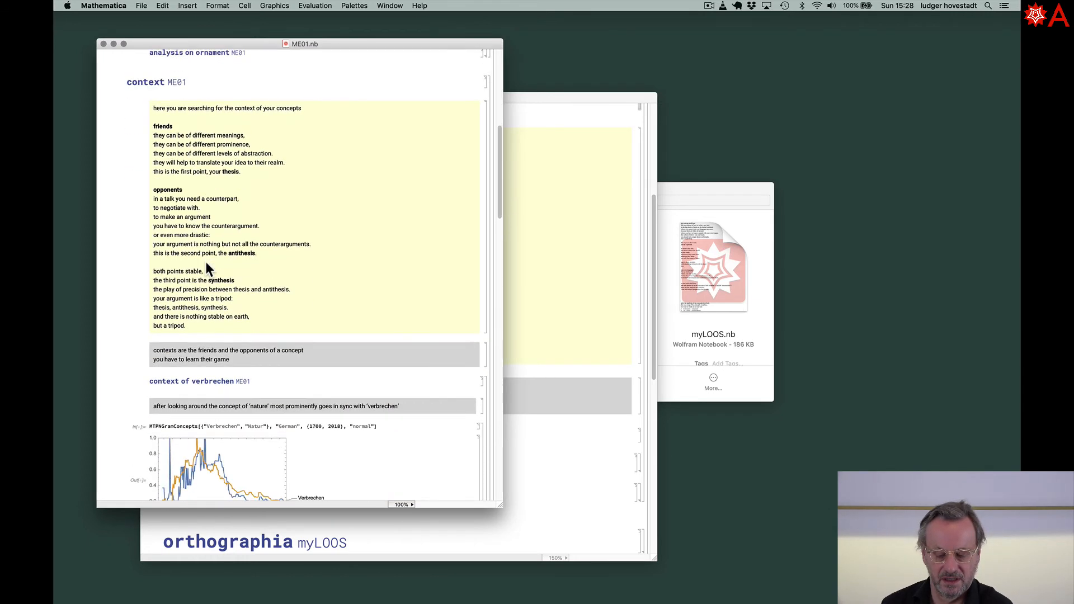
click(213, 381)
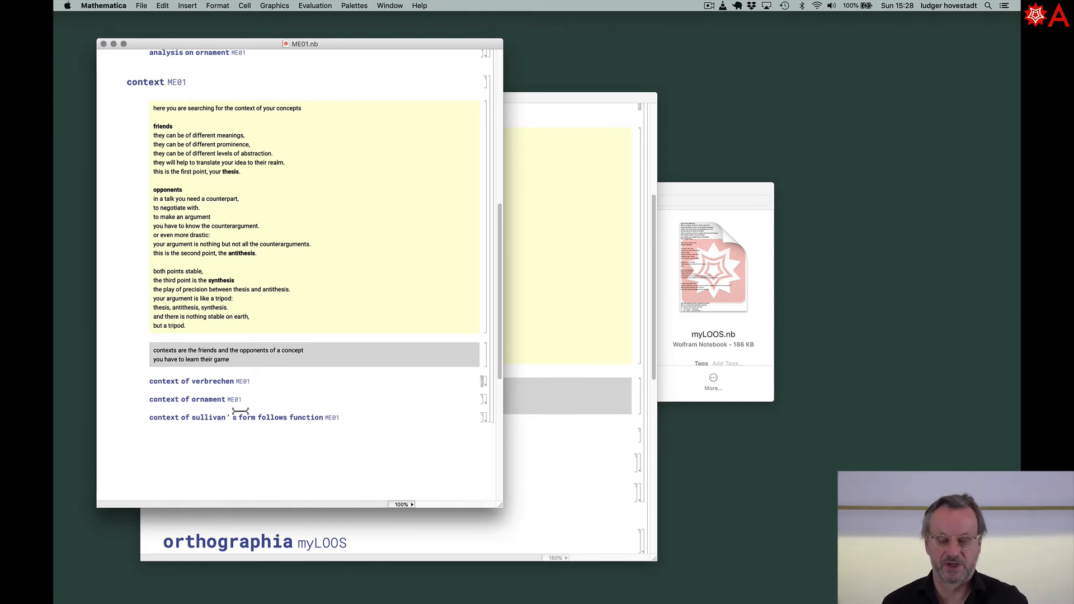
Look over the ME01 outline back to the "my person explicated" title and close the notebook
scroll(240, 411, up, 3)
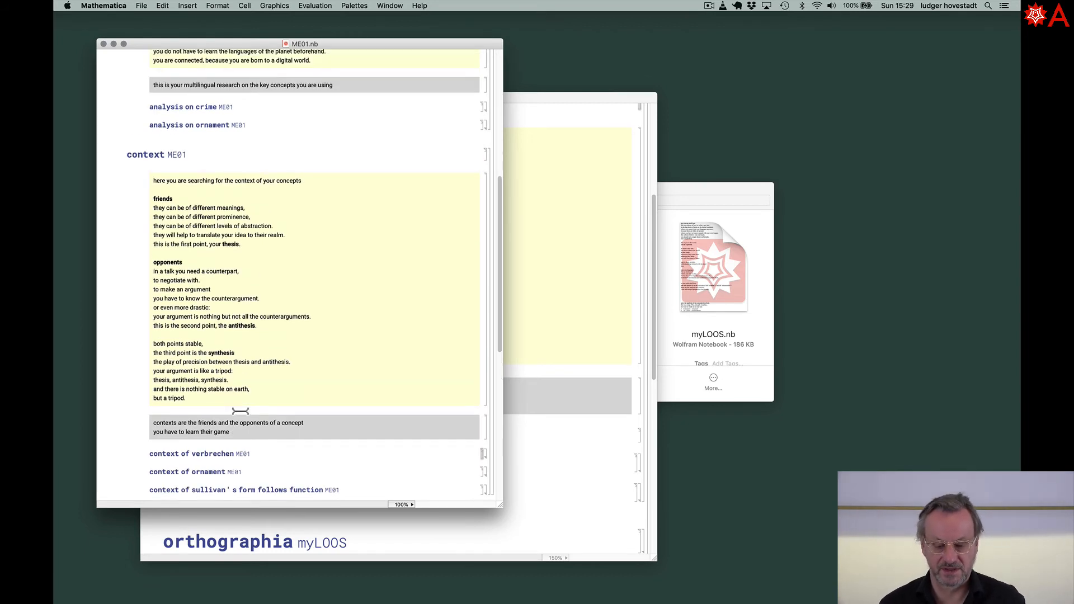
scroll(241, 411, down, 3)
scroll(241, 411, up, 1)
scroll(241, 412, up, 6)
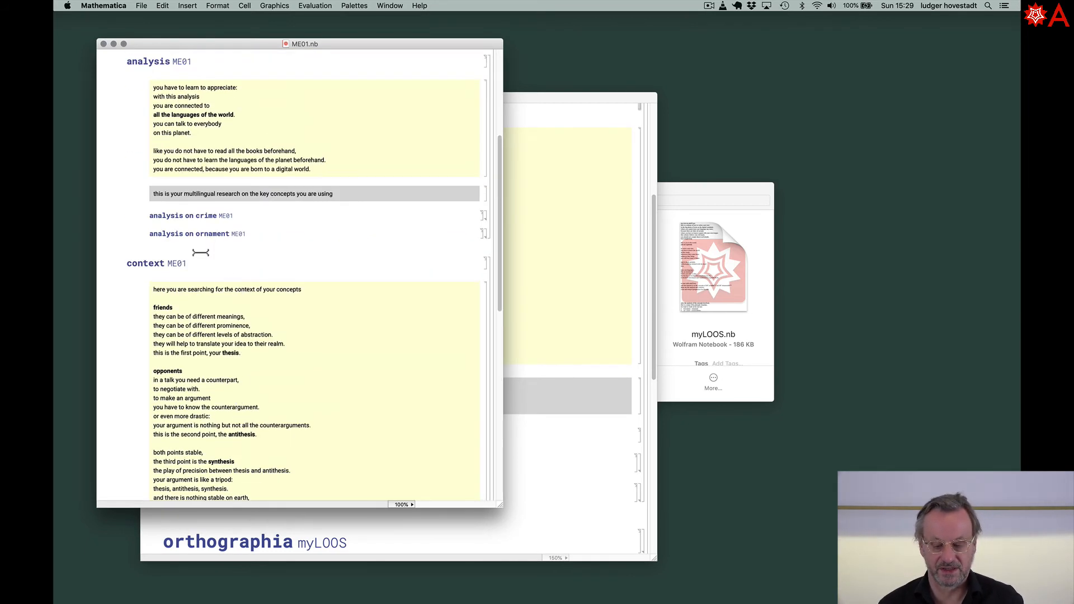
scroll(188, 83, up, 8)
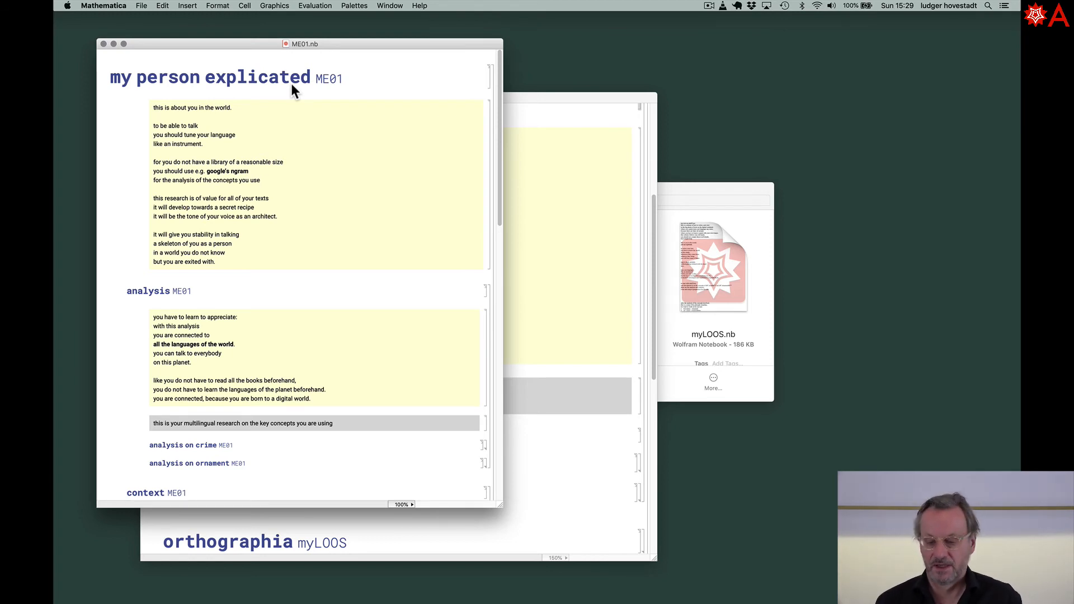
key(super+w)
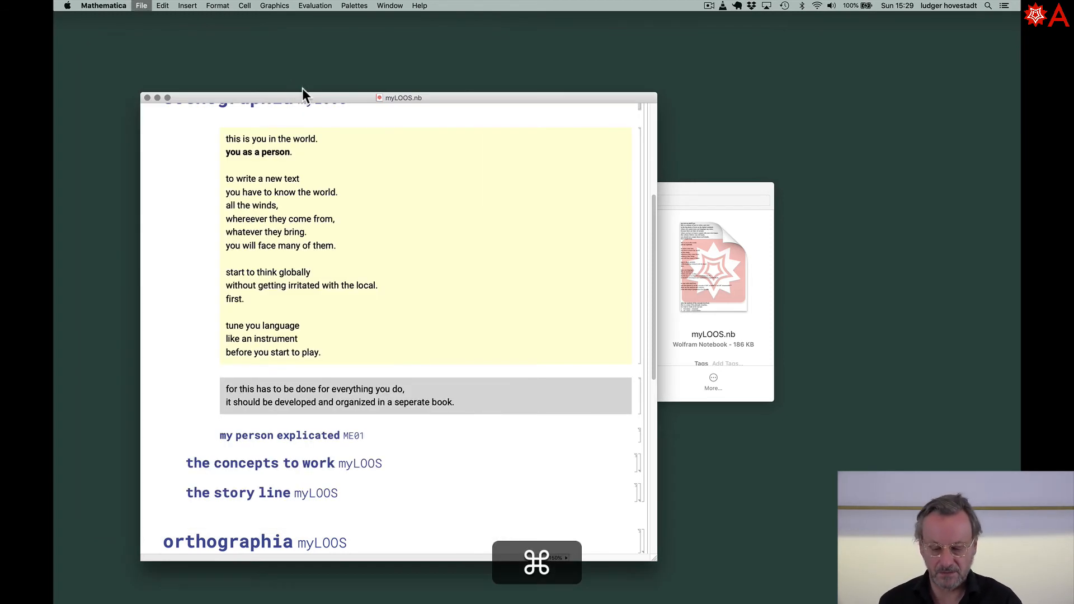
Review the scenographia section of the myLOOS notebook, from the introduction down to the concepts to work and story line headings
scroll(351, 254, up, 5)
scroll(352, 255, up, 2)
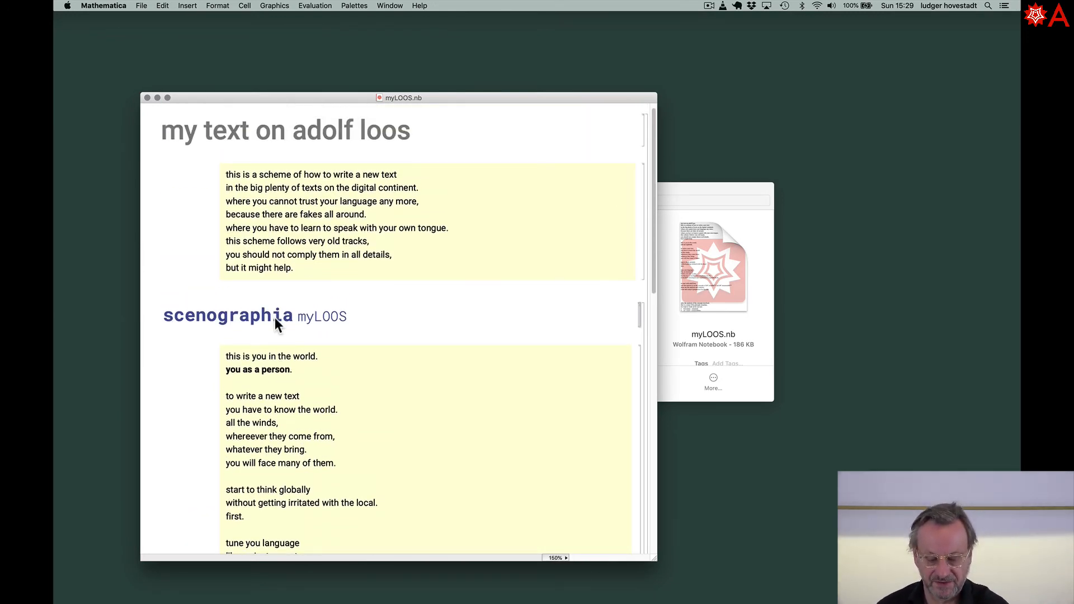
scroll(275, 320, down, 5)
scroll(275, 320, up, 2)
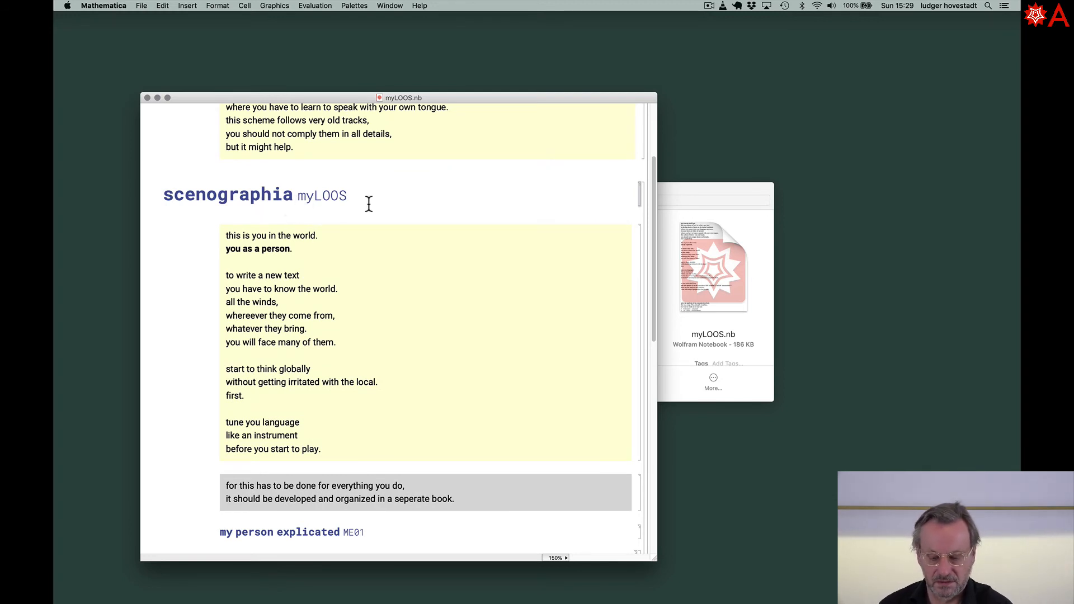
scroll(369, 203, down, 3)
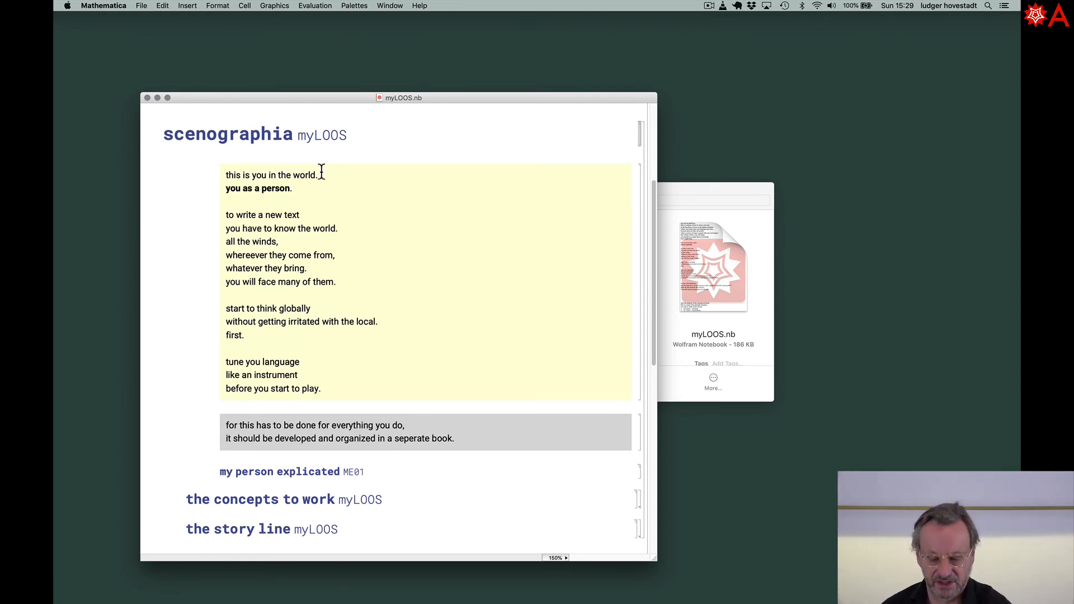
scroll(322, 174, down, 4)
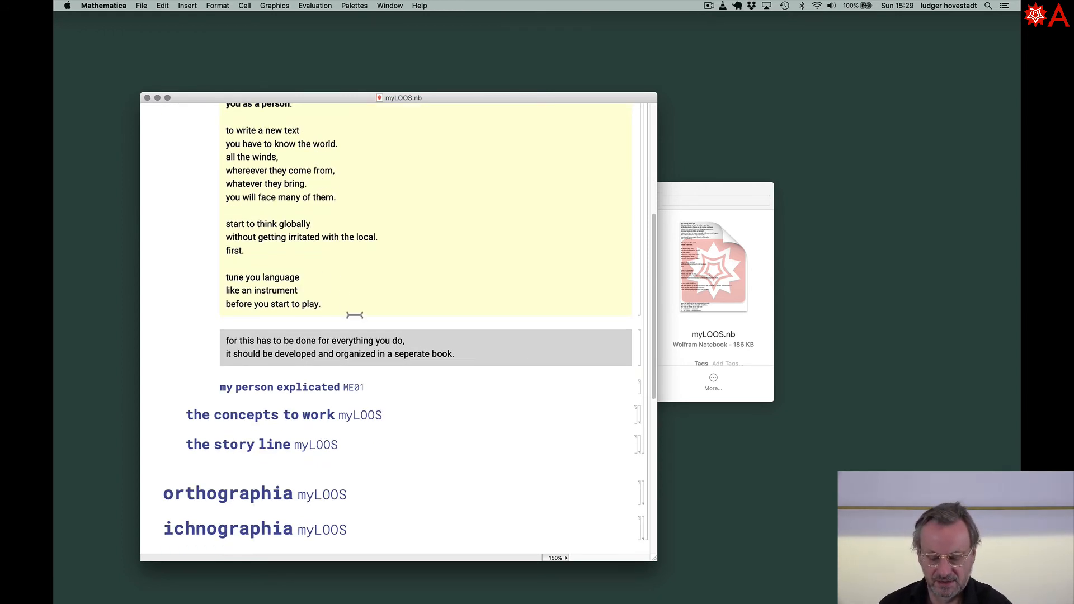
Expand "the concepts to work" section and look over its introduction and the listed analysis and context links
scroll(352, 312, down, 5)
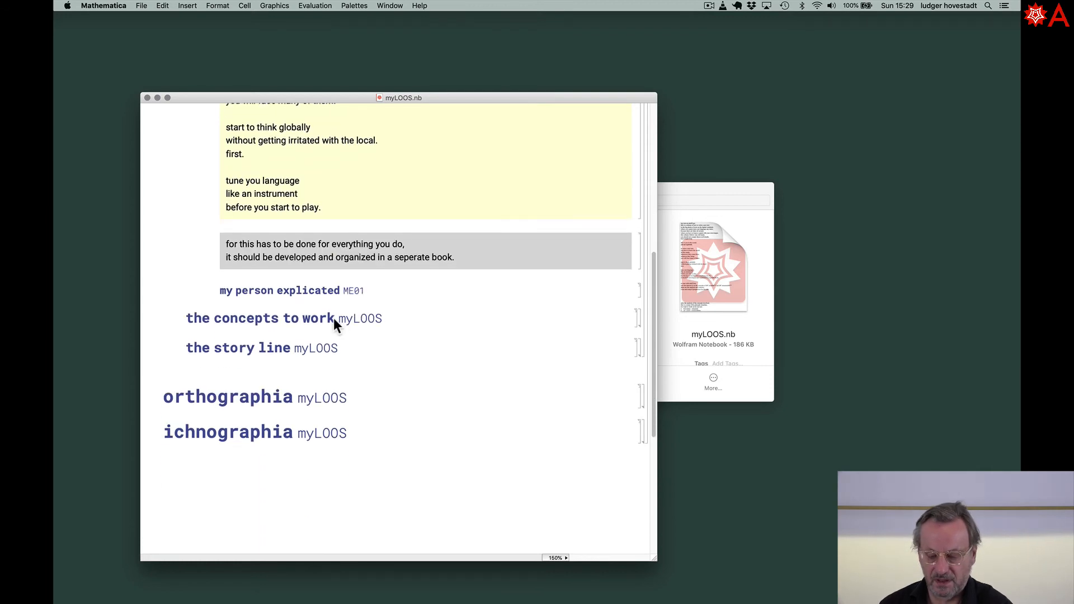
double_click(333, 318)
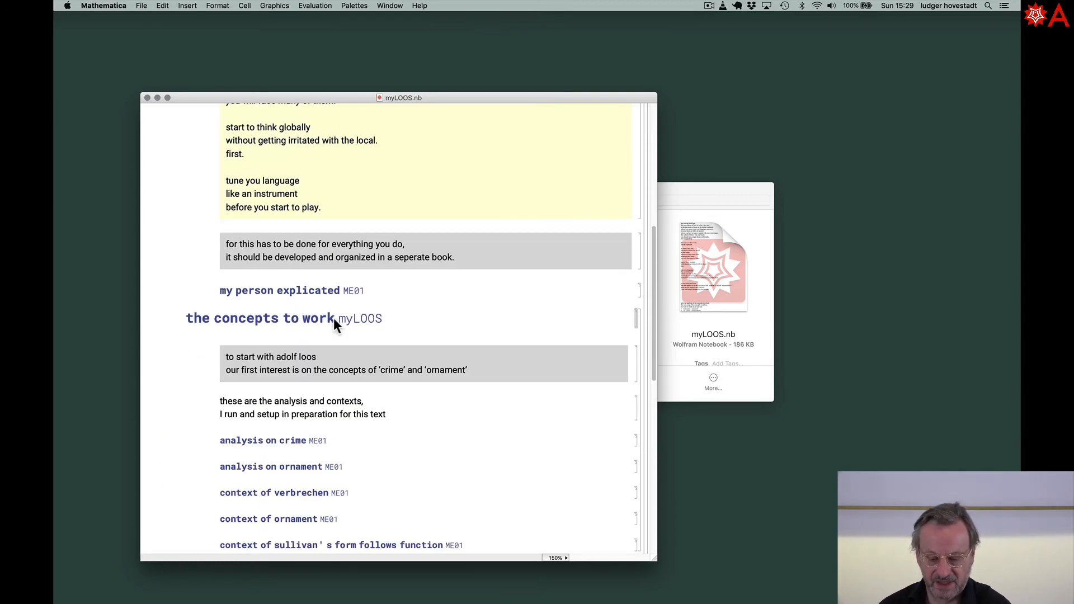
scroll(422, 363, down, 3)
scroll(422, 366, down, 1)
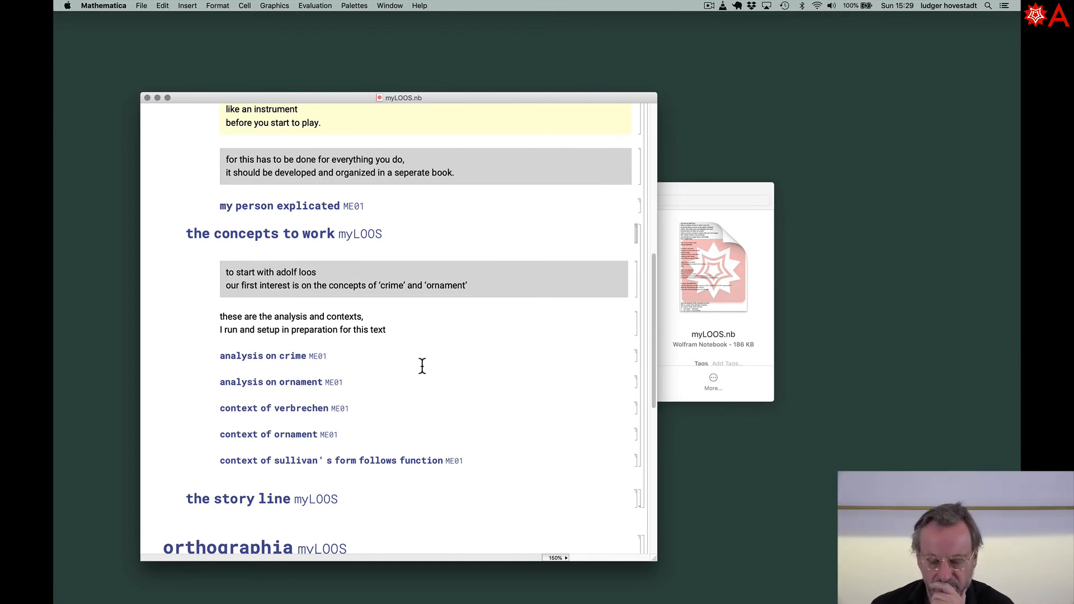
scroll(422, 366, down, 1)
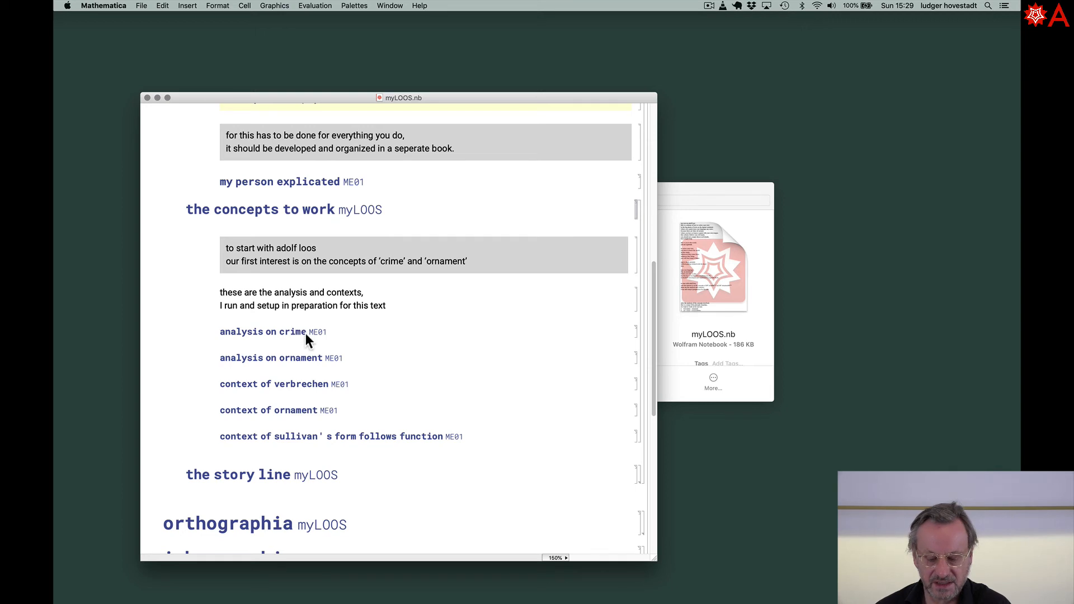
scroll(361, 241, up, 5)
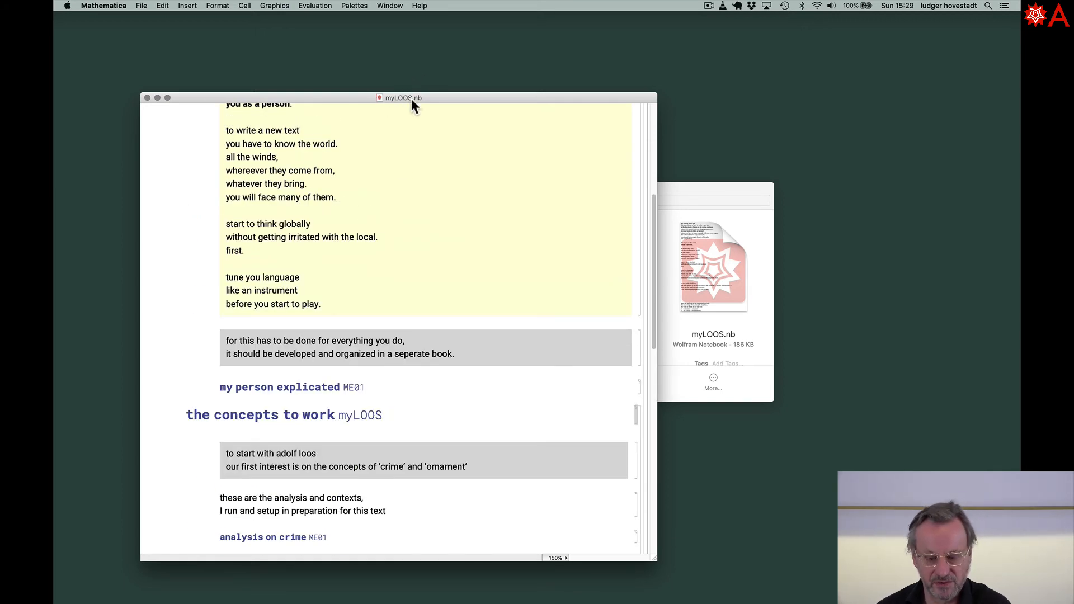
scroll(316, 387, down, 5)
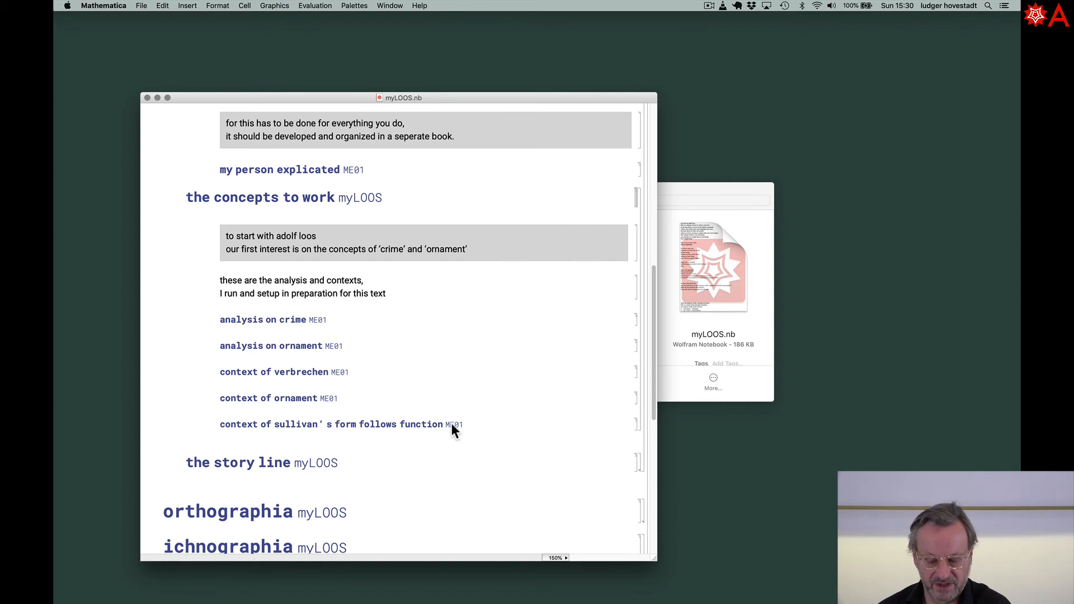
Open the linked "analysis on ornament" in ME01, look over its word comparison and surrounding analysis text, and close that notebook
click(286, 347)
scroll(744, 347, down, 5)
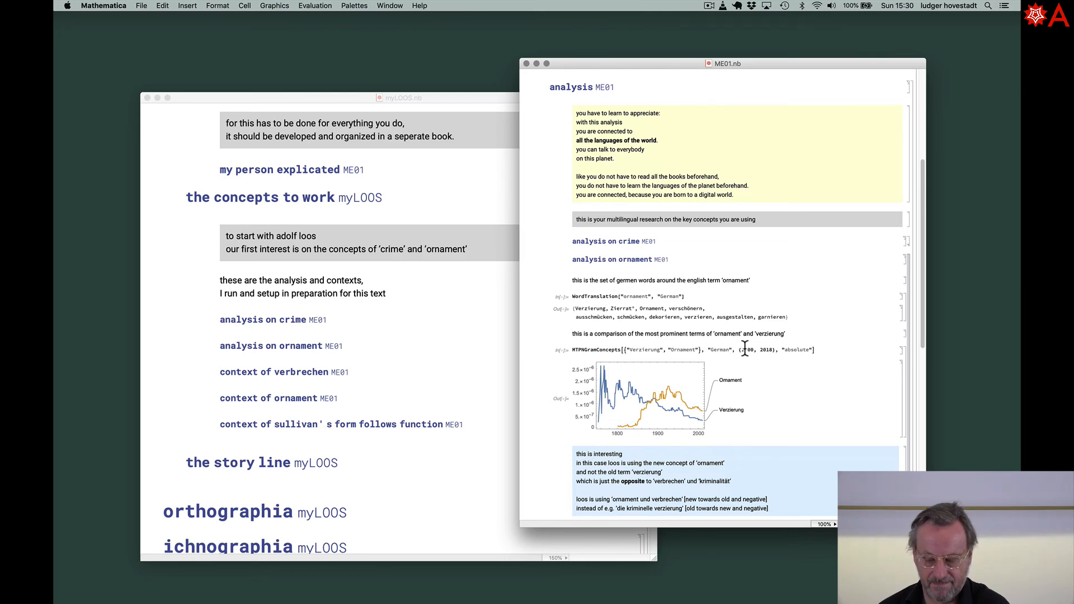
scroll(745, 347, down, 2)
scroll(745, 347, up, 6)
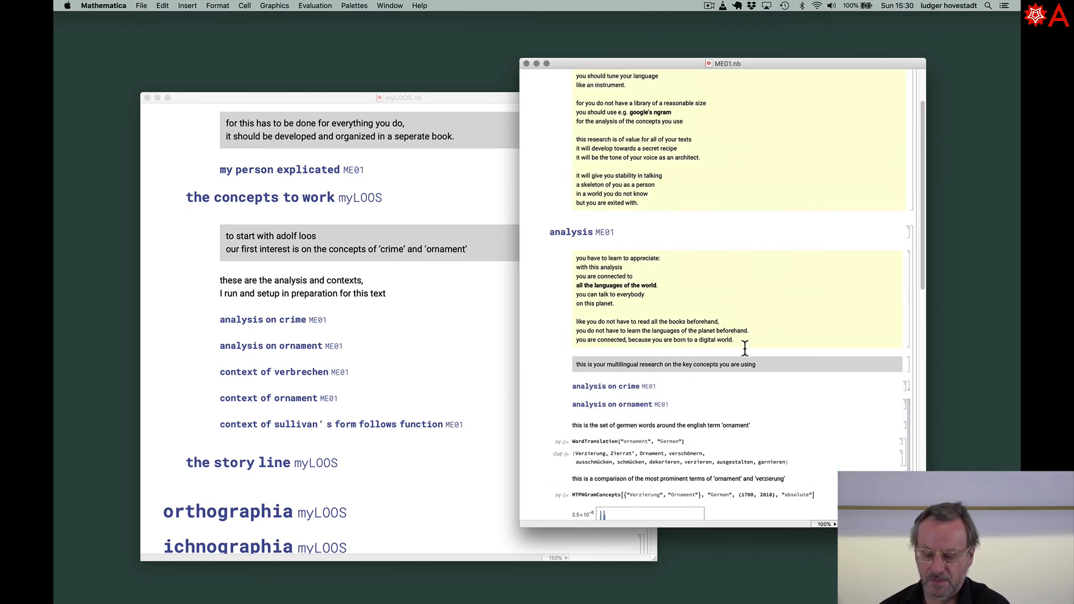
click(525, 63)
Collapse "the concepts to work" section and expand "the story line" section below it
scroll(379, 371, down, 2)
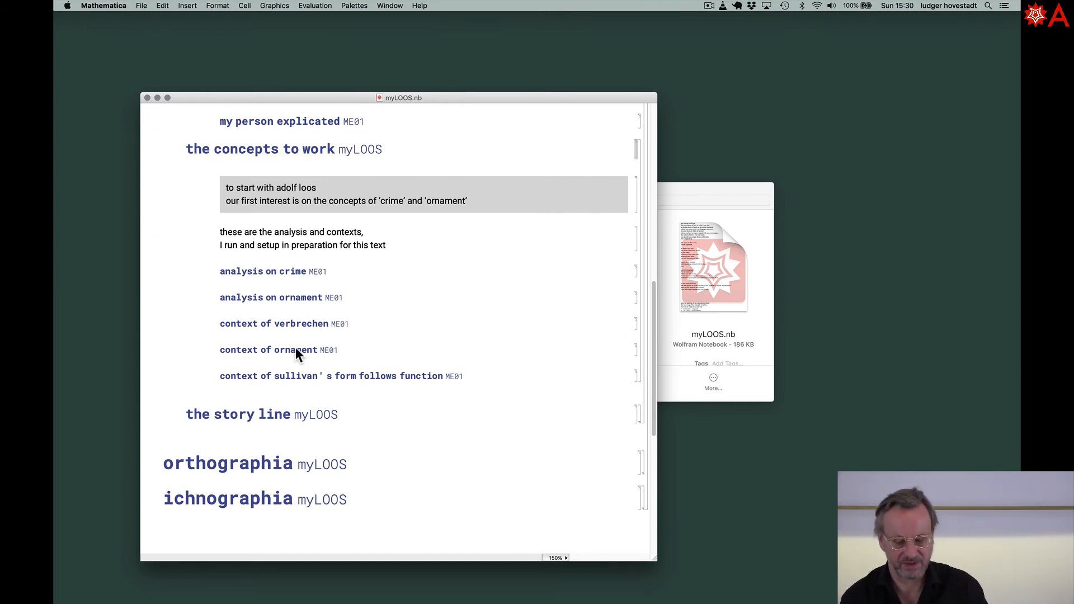
scroll(295, 347, down, 2)
scroll(295, 346, up, 1)
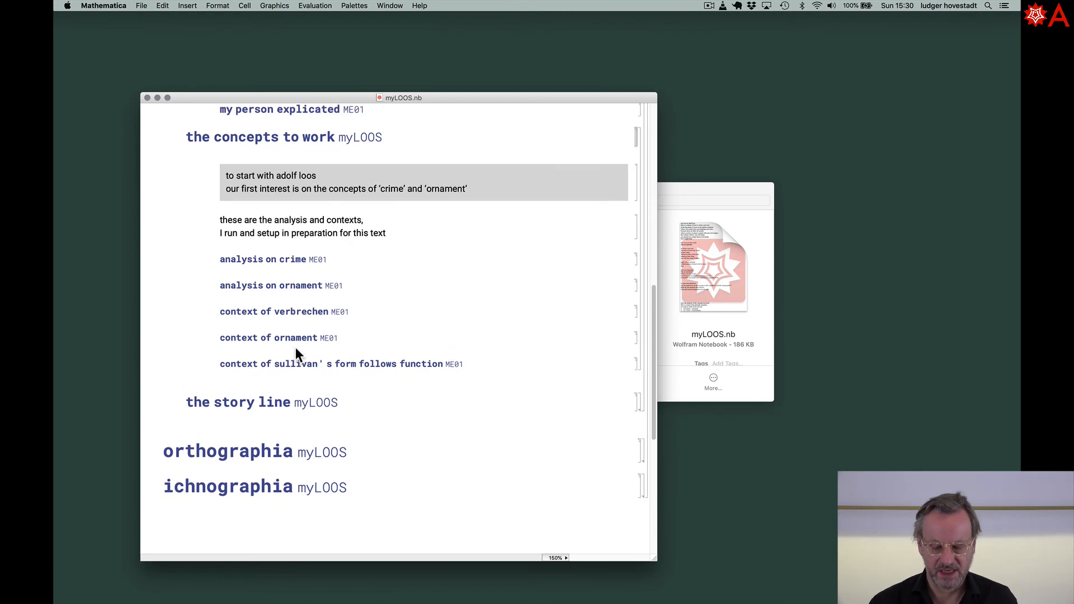
click(311, 134)
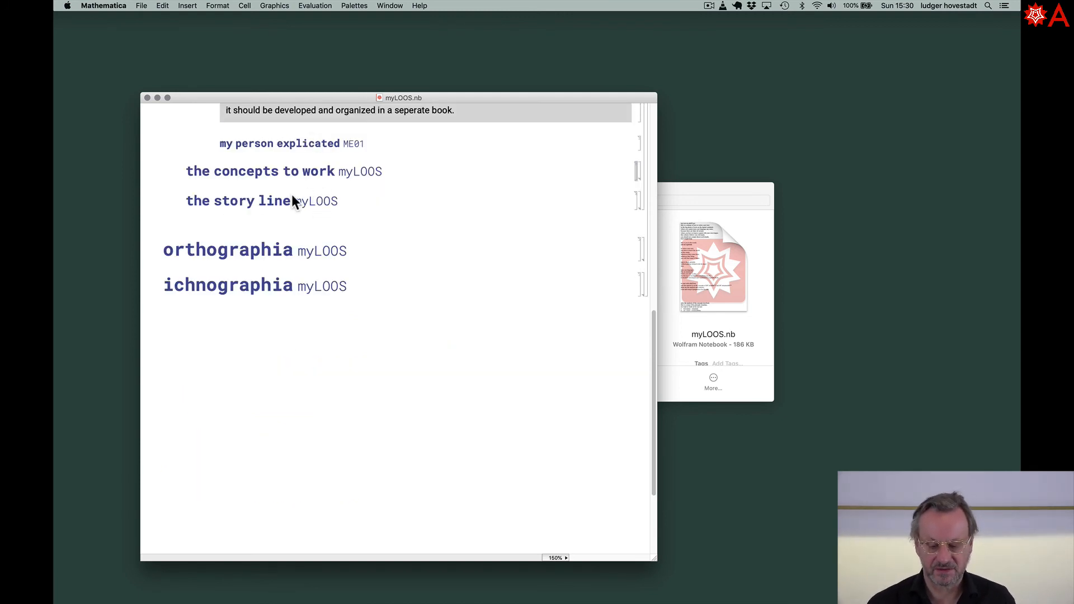
click(292, 200)
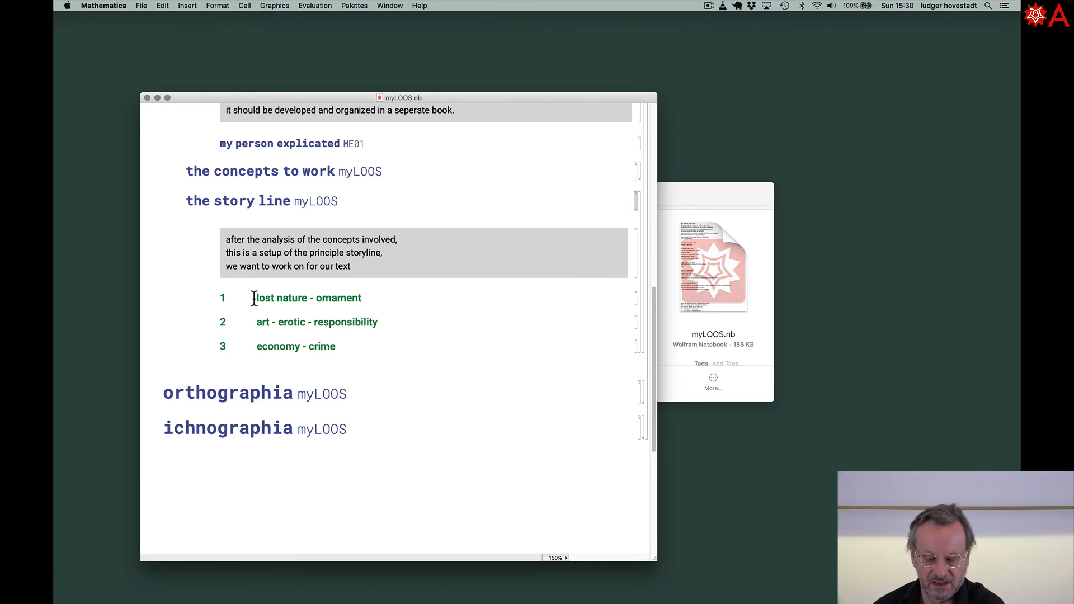
Highlight the three story line entries in turn, from "lost nature - ornament" through "art - erotic - responsibility" to "economy - crime", ending on the first
drag(225, 297, 217, 297)
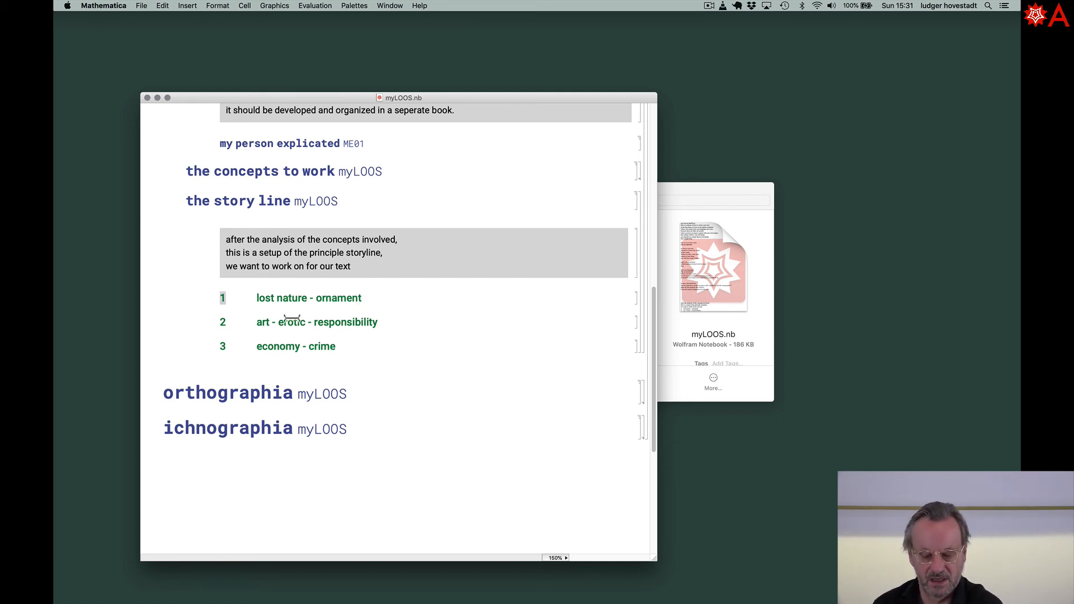
drag(256, 322, 384, 322)
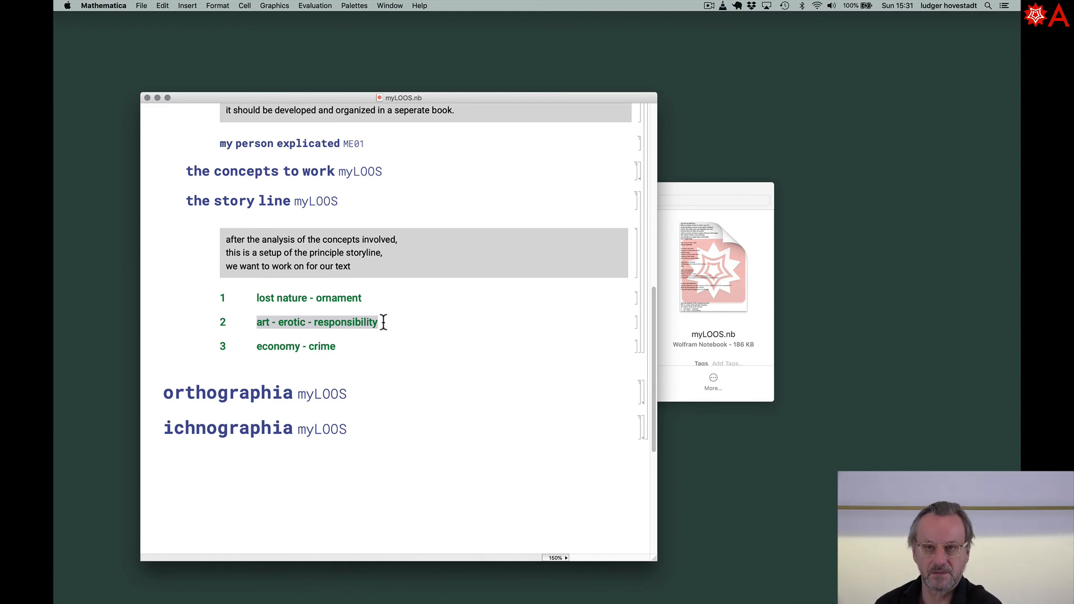
drag(383, 322, 253, 321)
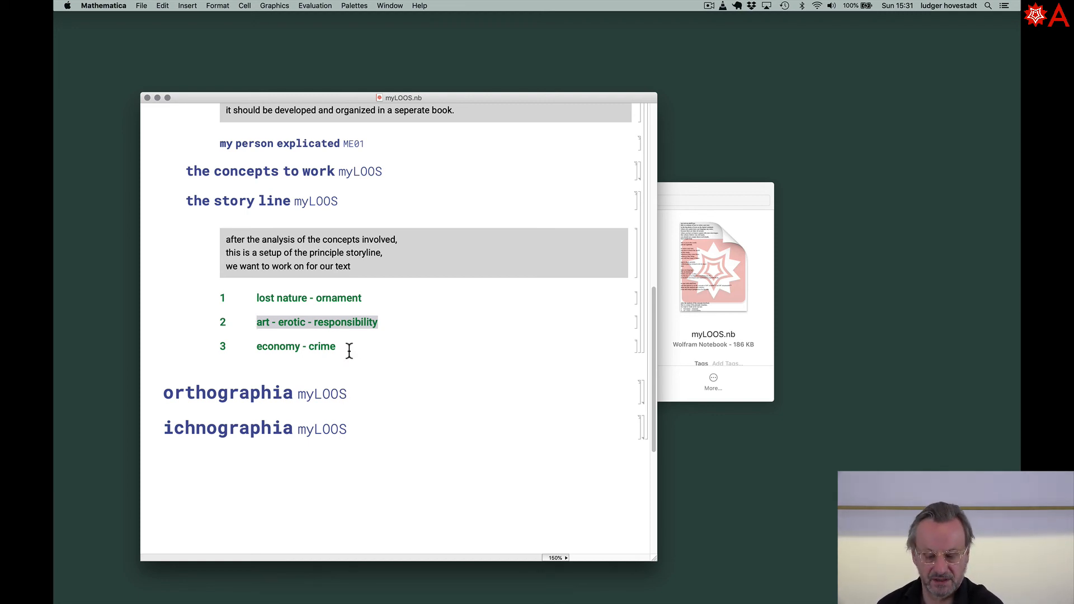
drag(347, 350, 247, 348)
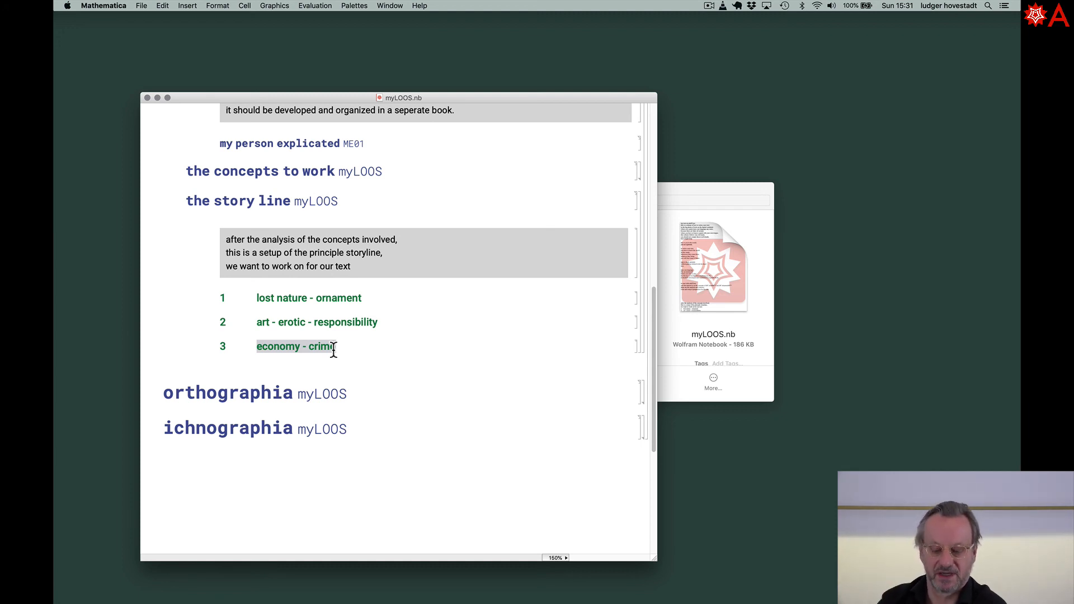
drag(378, 323, 235, 323)
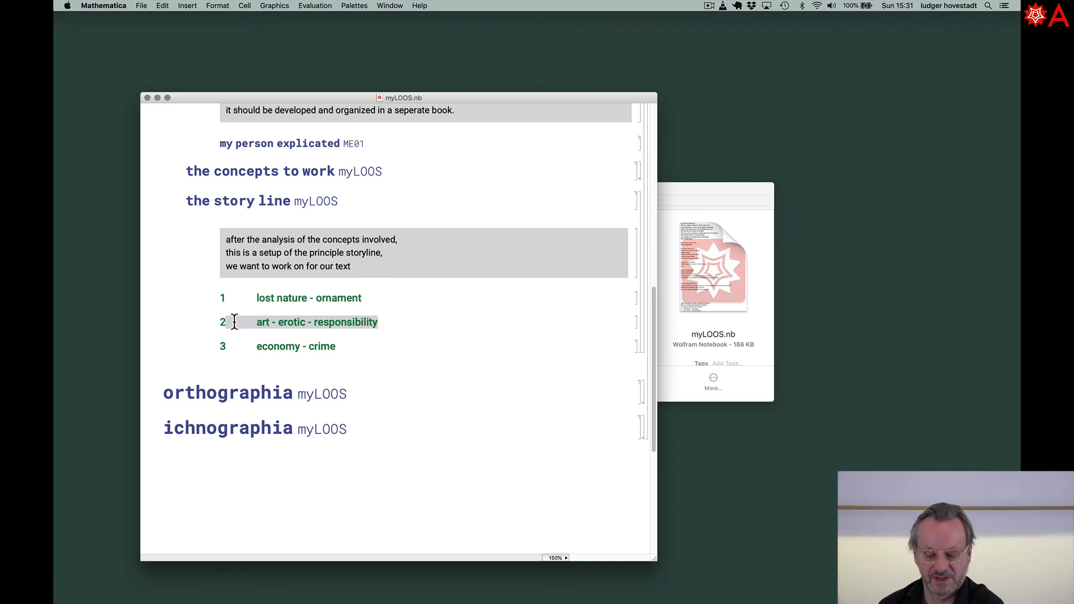
drag(336, 346, 217, 347)
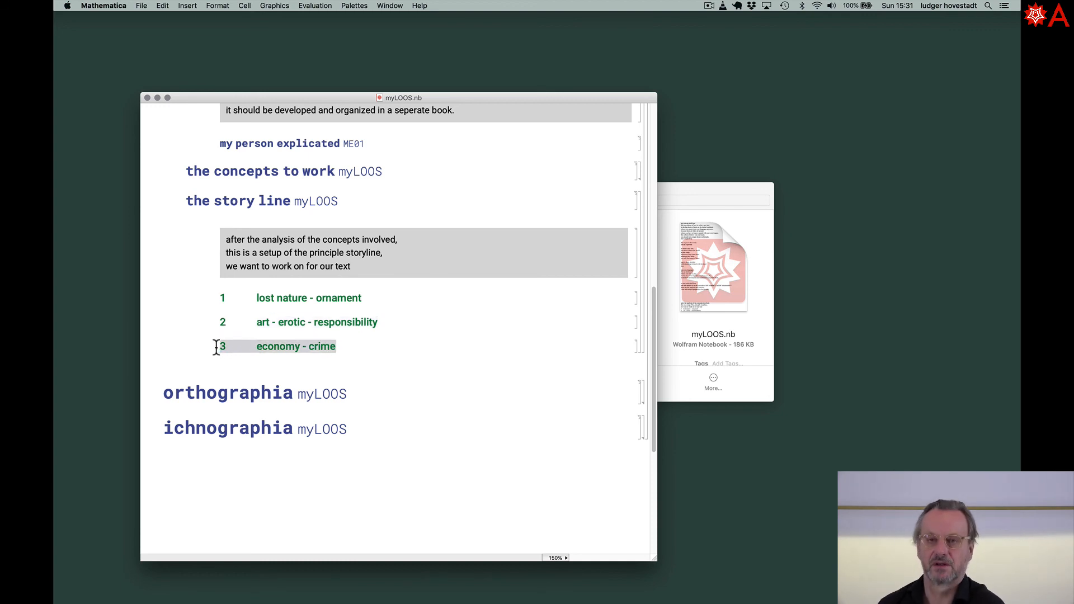
drag(364, 298, 187, 296)
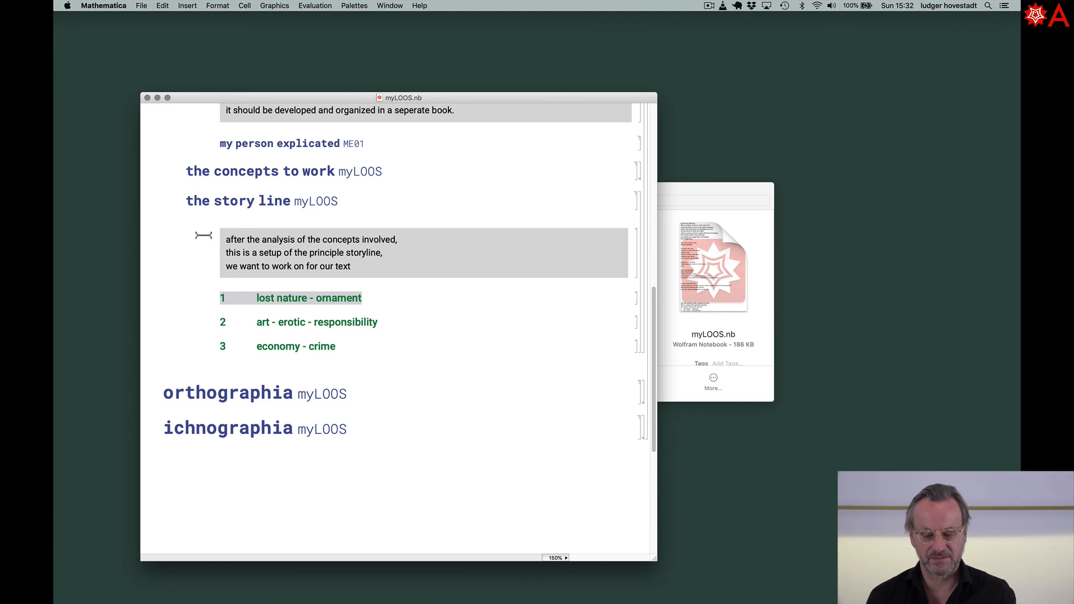
Revisit the yellow "you as a person" text, and return to the story line to select the "art - erotic - responsibility" entry
scroll(307, 216, up, 3)
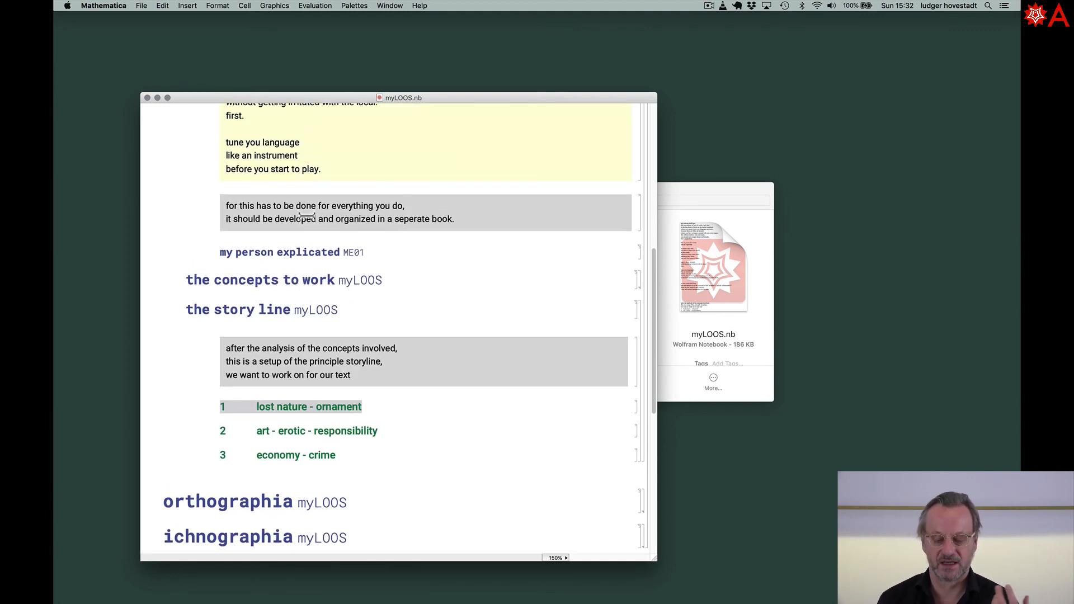
scroll(306, 216, up, 6)
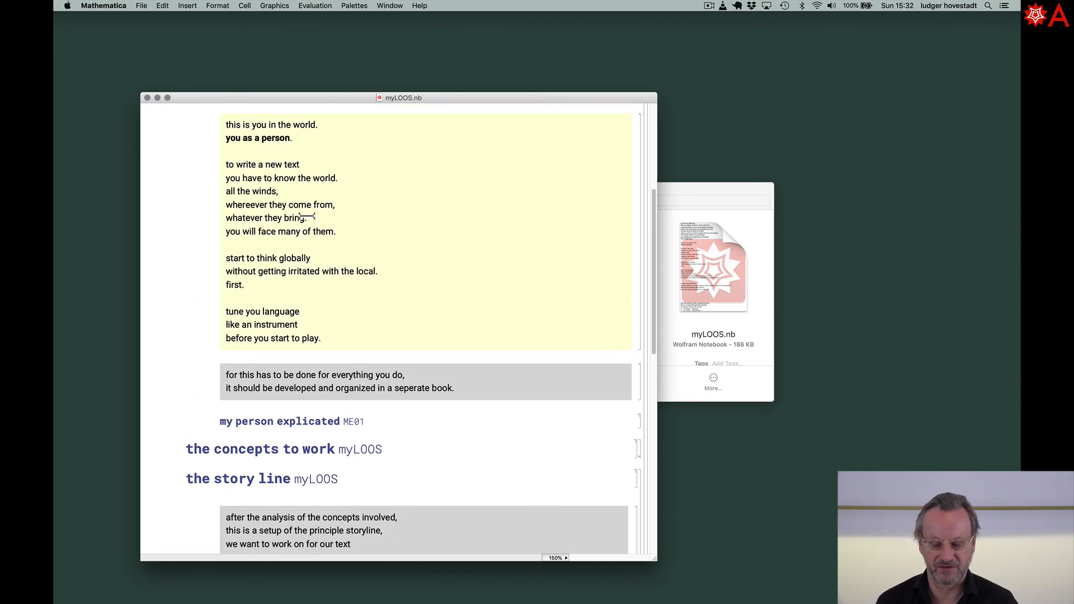
scroll(307, 216, down, 6)
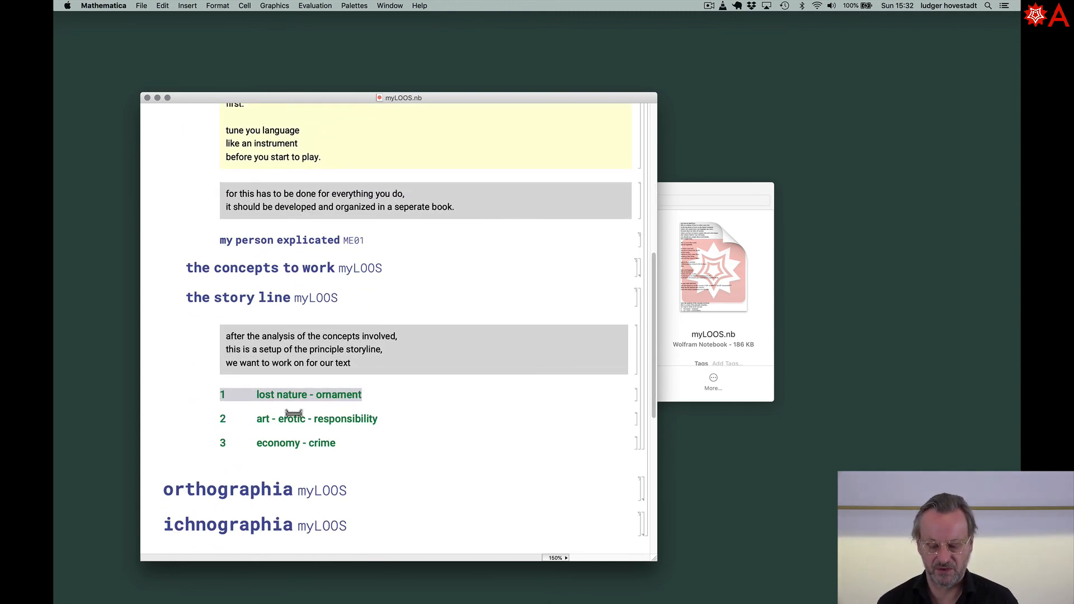
click(329, 420)
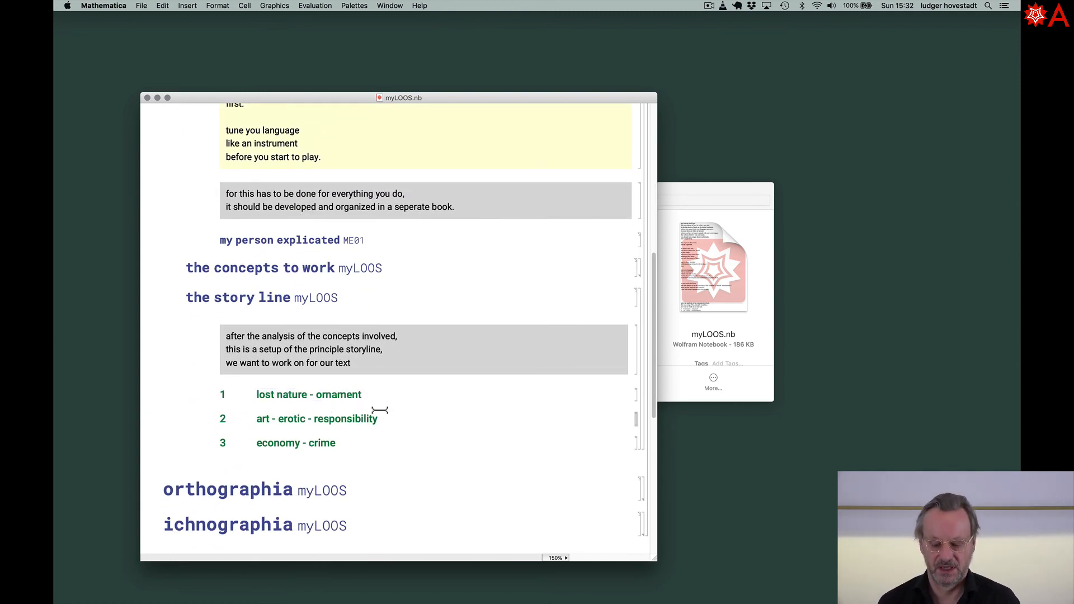
scroll(380, 410, down, 1)
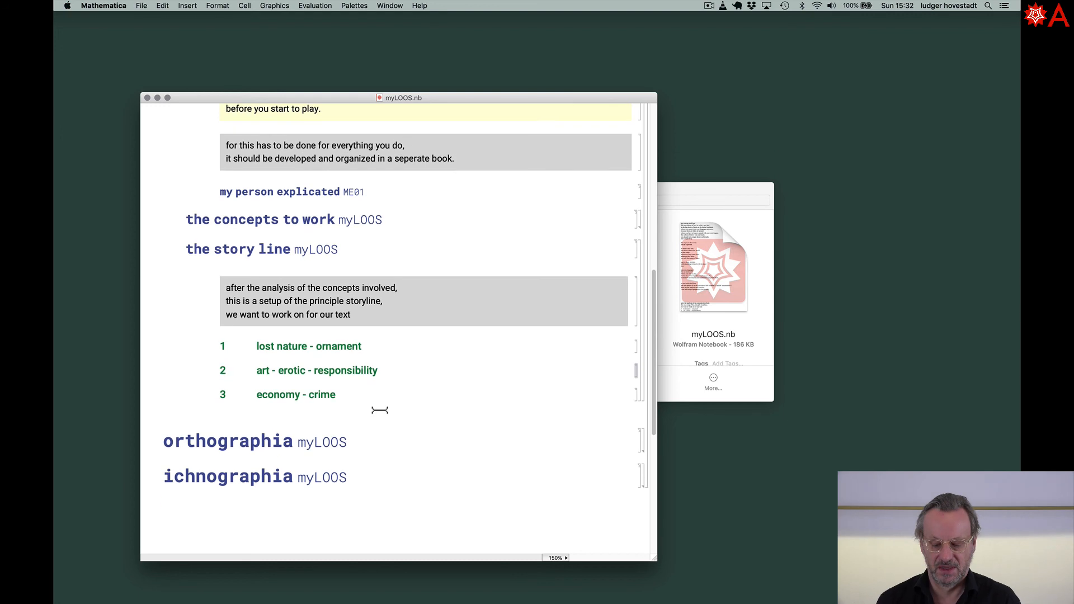
Highlight the story line words "nature", "ornament", "crime" and "economy" individually, finishing with the whole phrase "art - erotic - responsibility"
double_click(295, 346)
click(338, 345)
double_click(337, 345)
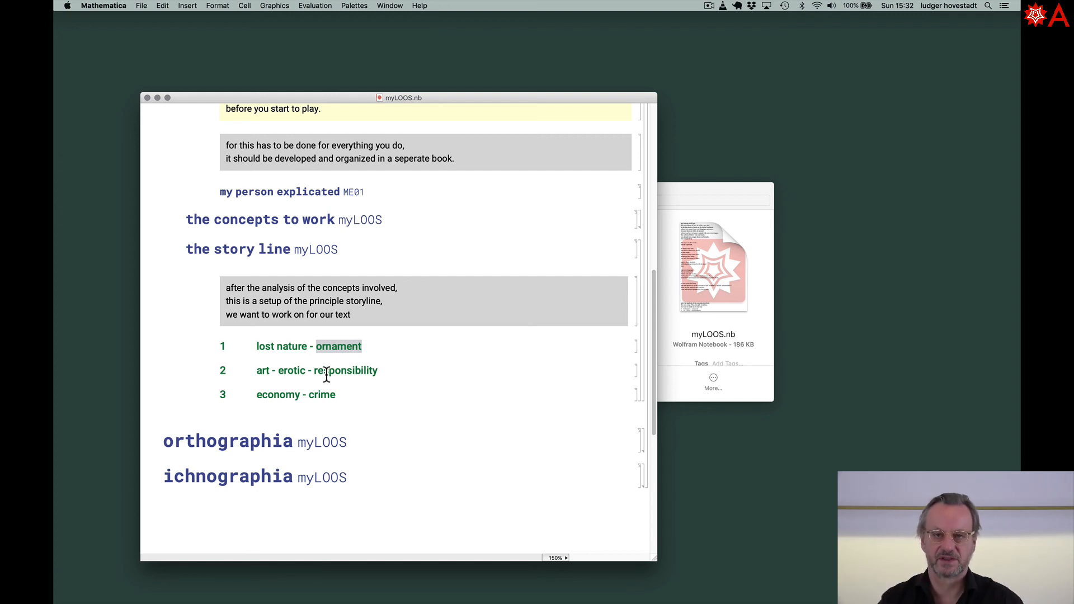
double_click(331, 349)
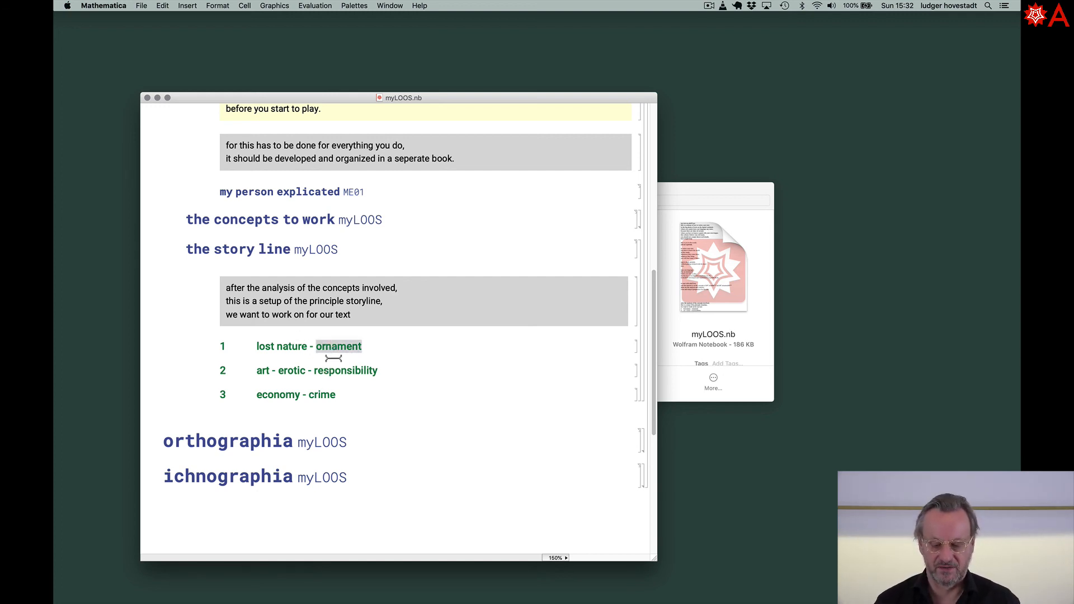
double_click(321, 395)
double_click(293, 347)
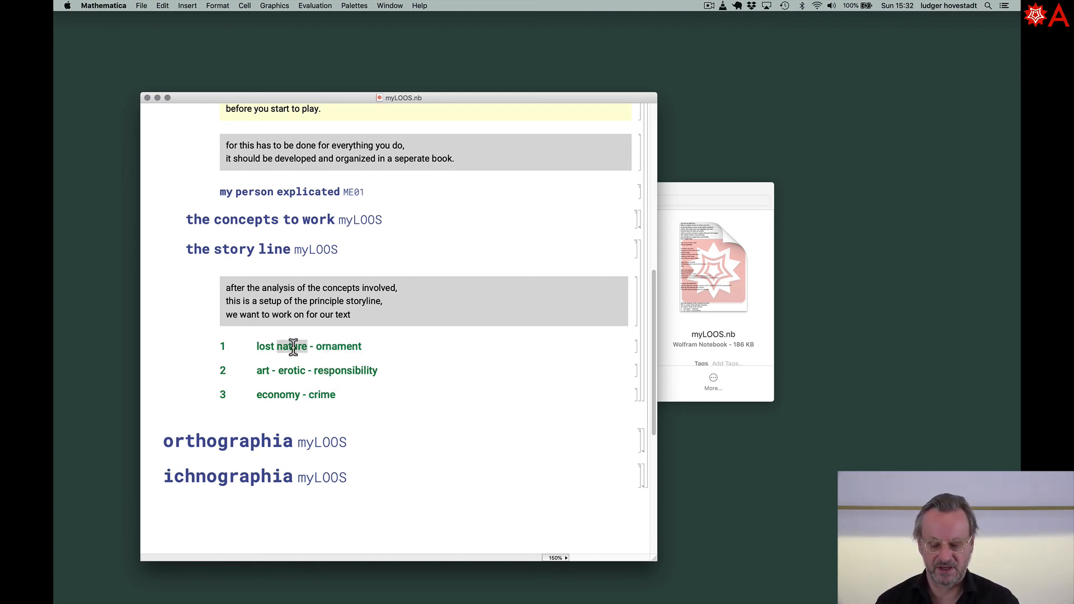
double_click(283, 395)
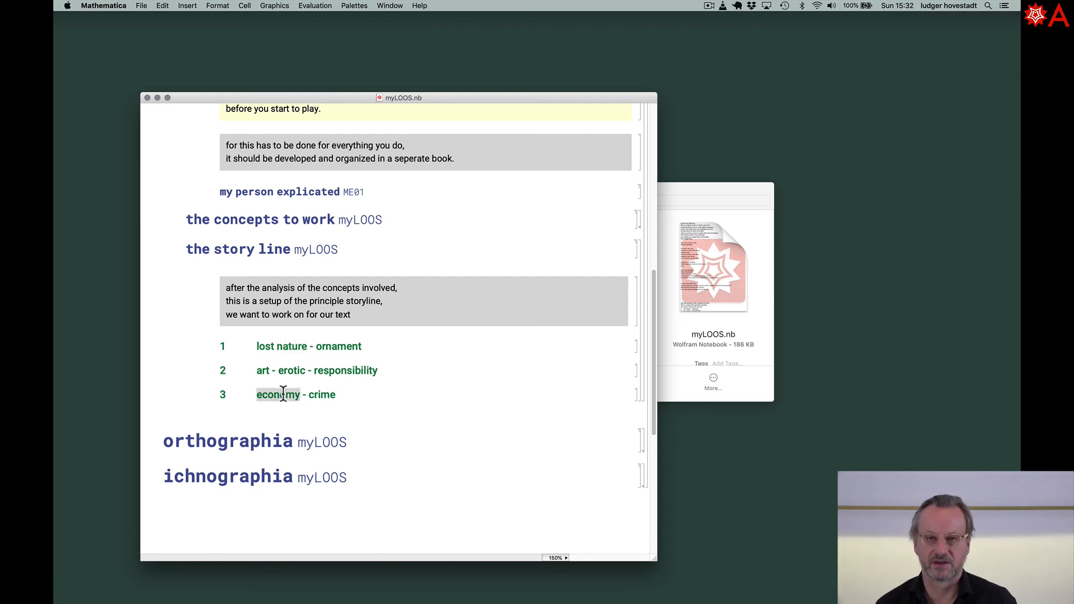
drag(378, 370, 256, 370)
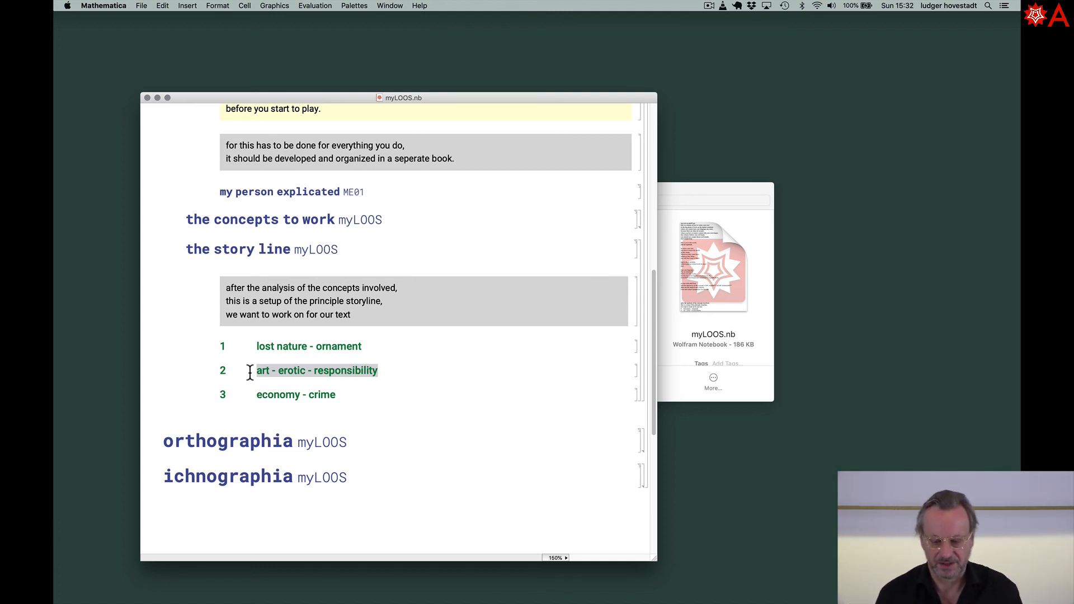
Go back up to the scenographia heading and collapse its whole section
scroll(249, 372, up, 10)
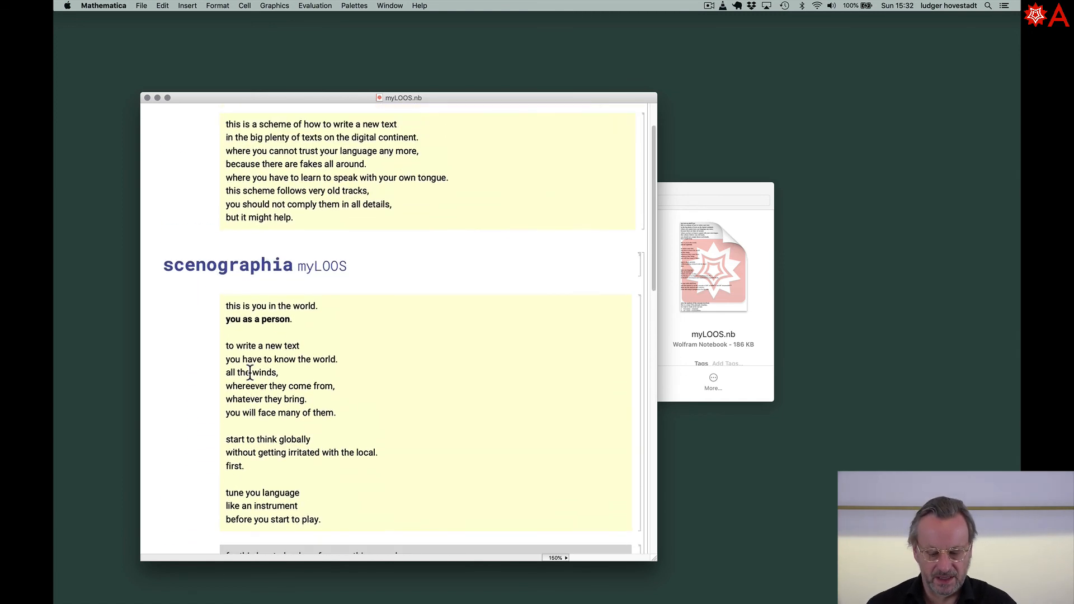
triple_click(253, 263)
key(super+apostrophe)
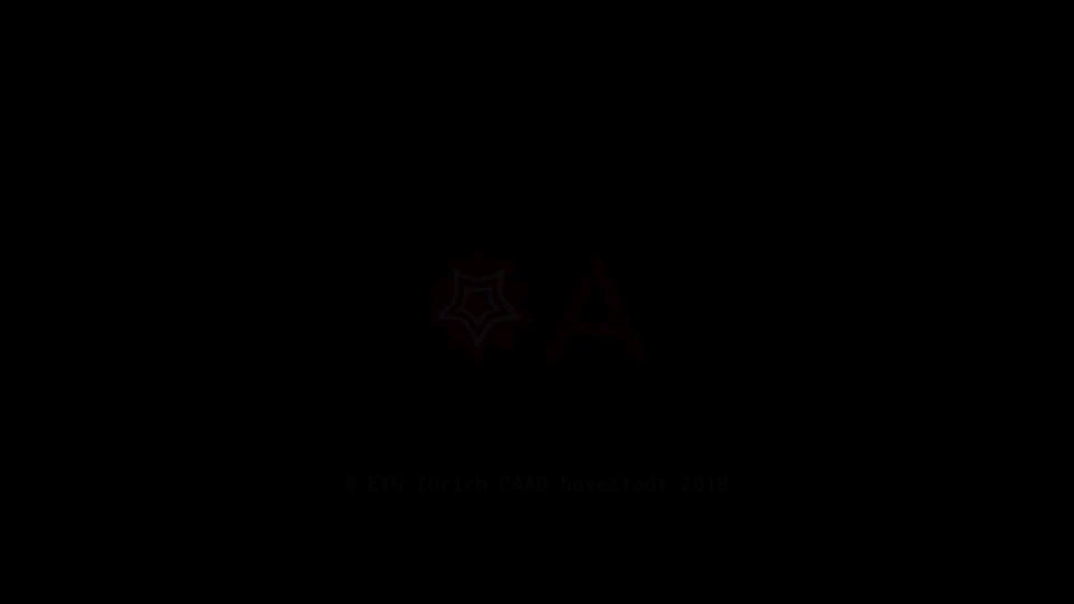